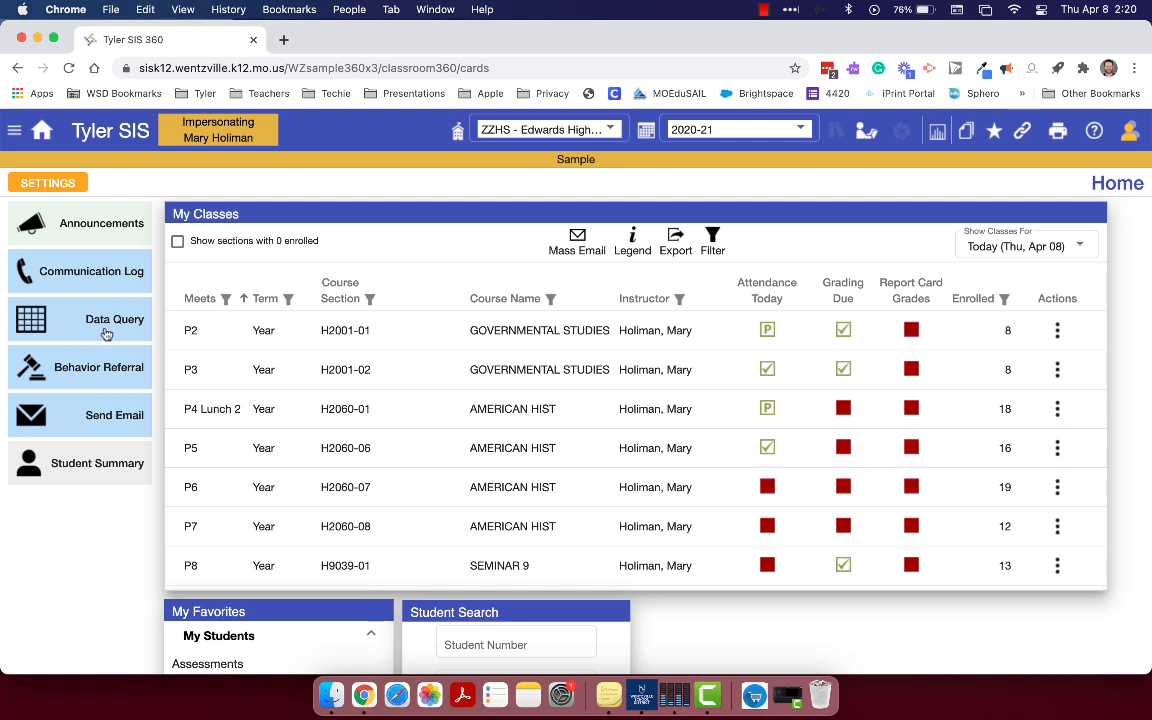
Examine the modules and tools listed in the main navigation menu, down to the Tools and Utilities groups
click(14, 130)
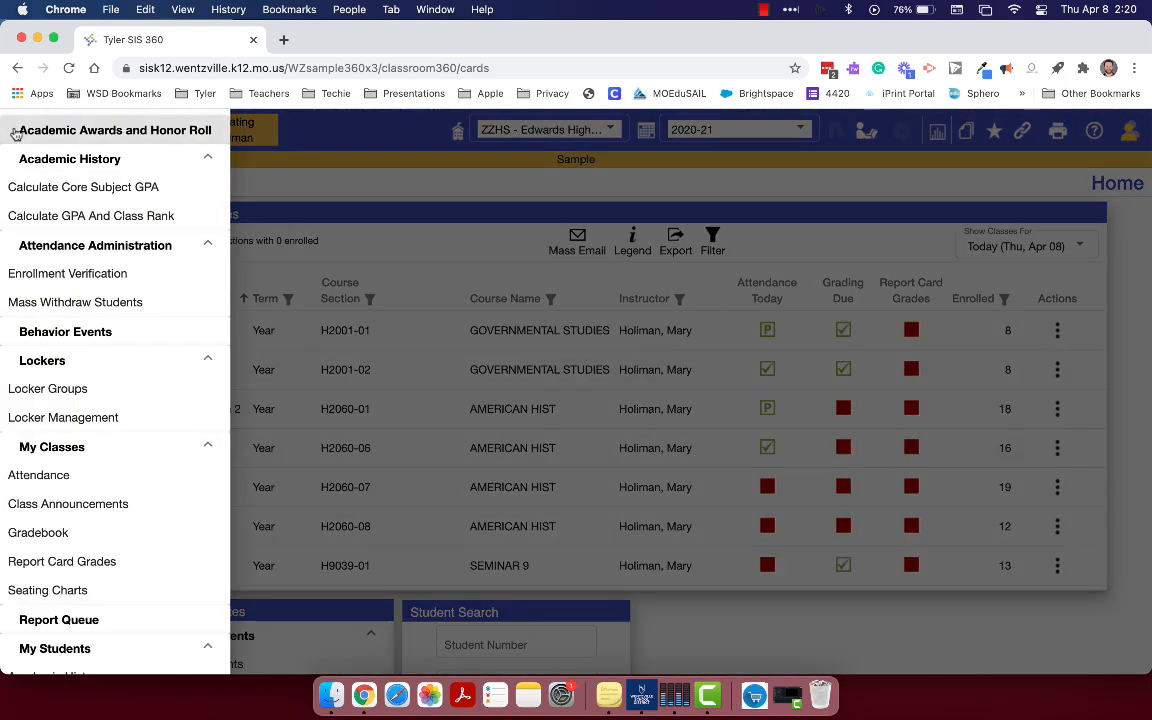
scroll(24, 363, down, 2)
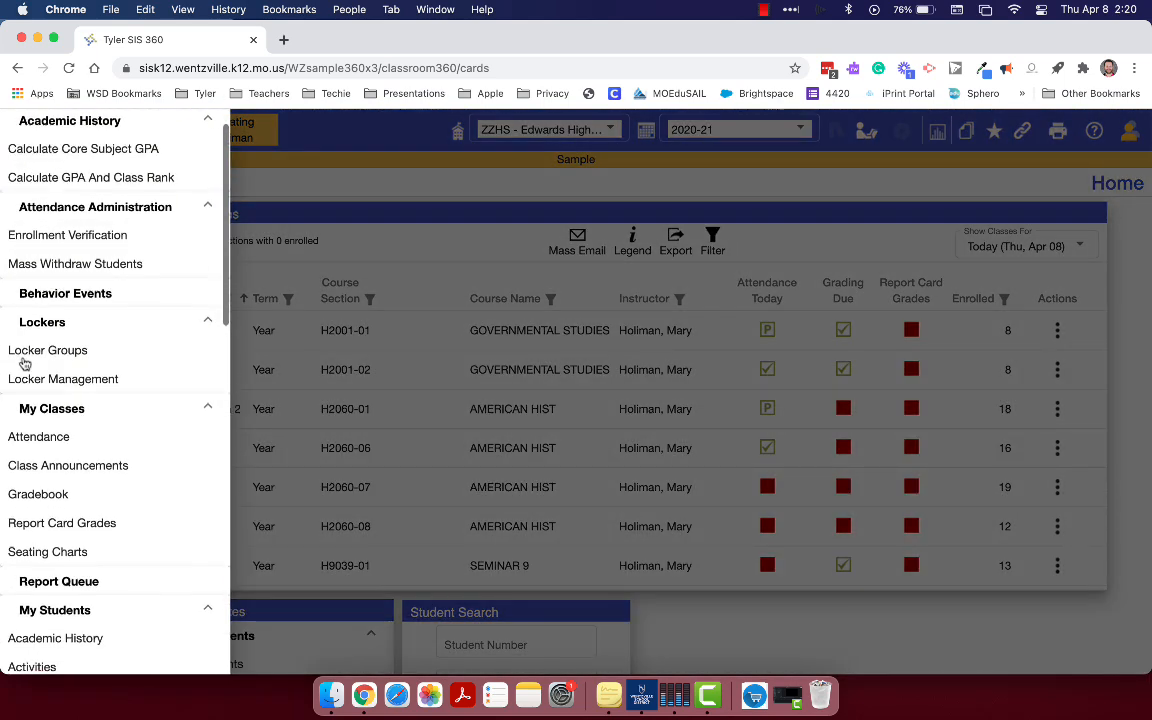
scroll(24, 363, down, 5)
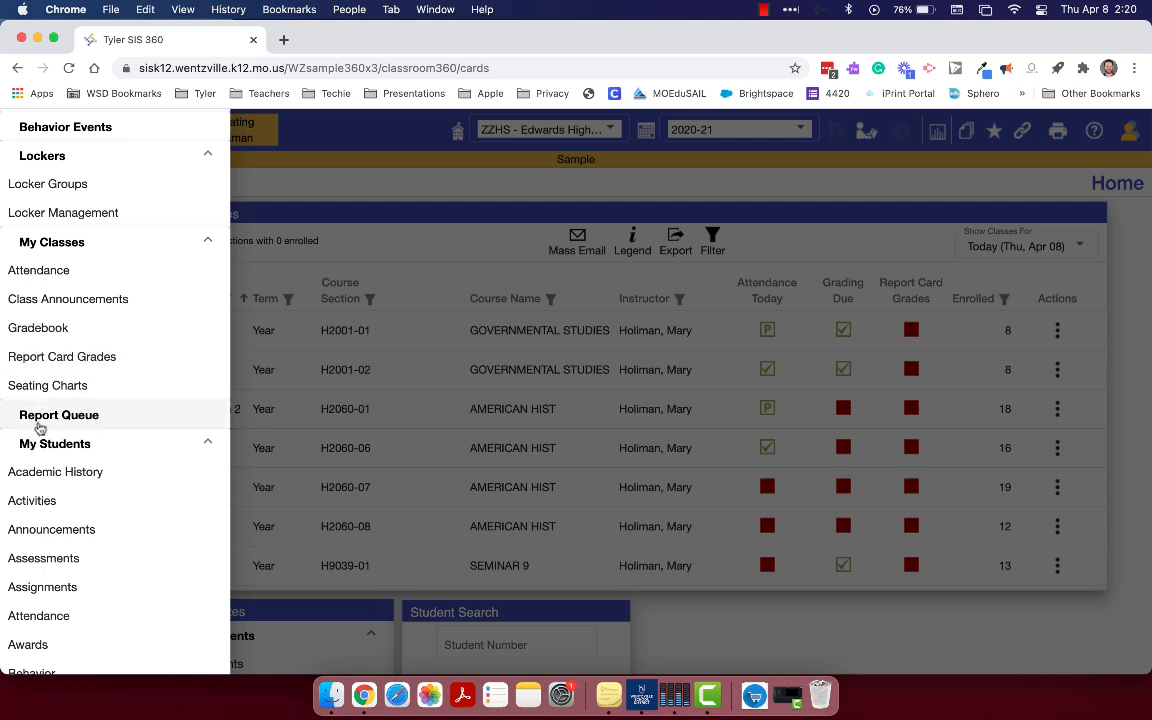
scroll(10, 455, down, 10)
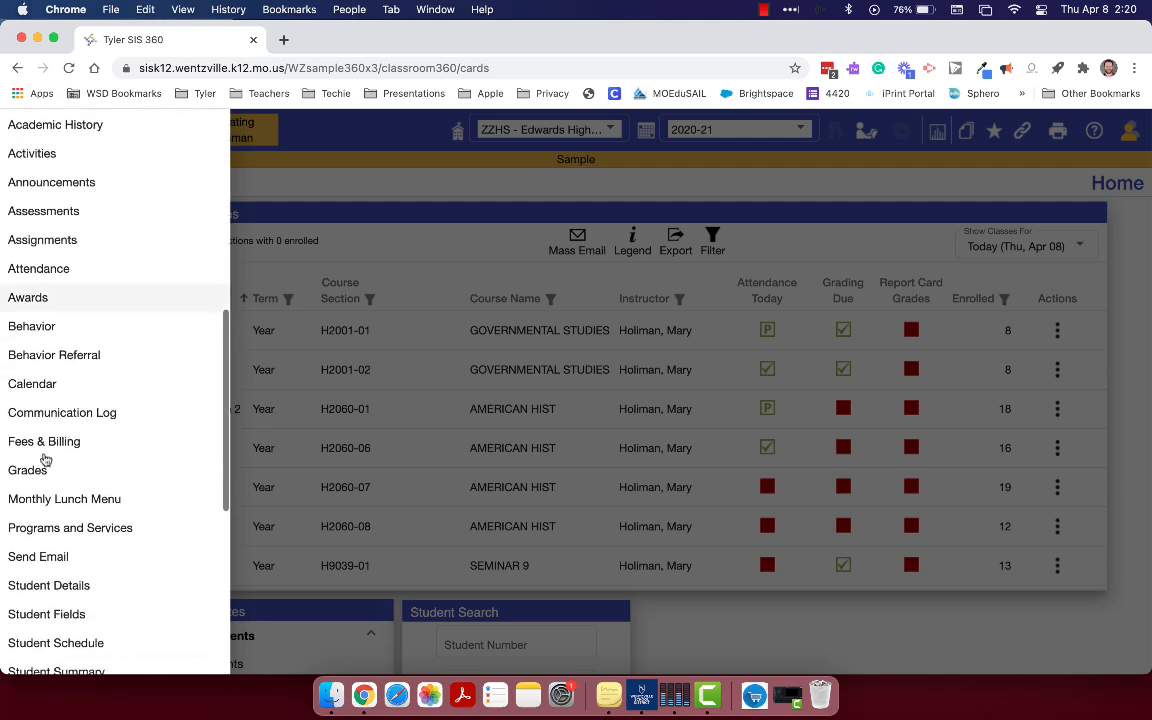
scroll(45, 460, down, 6)
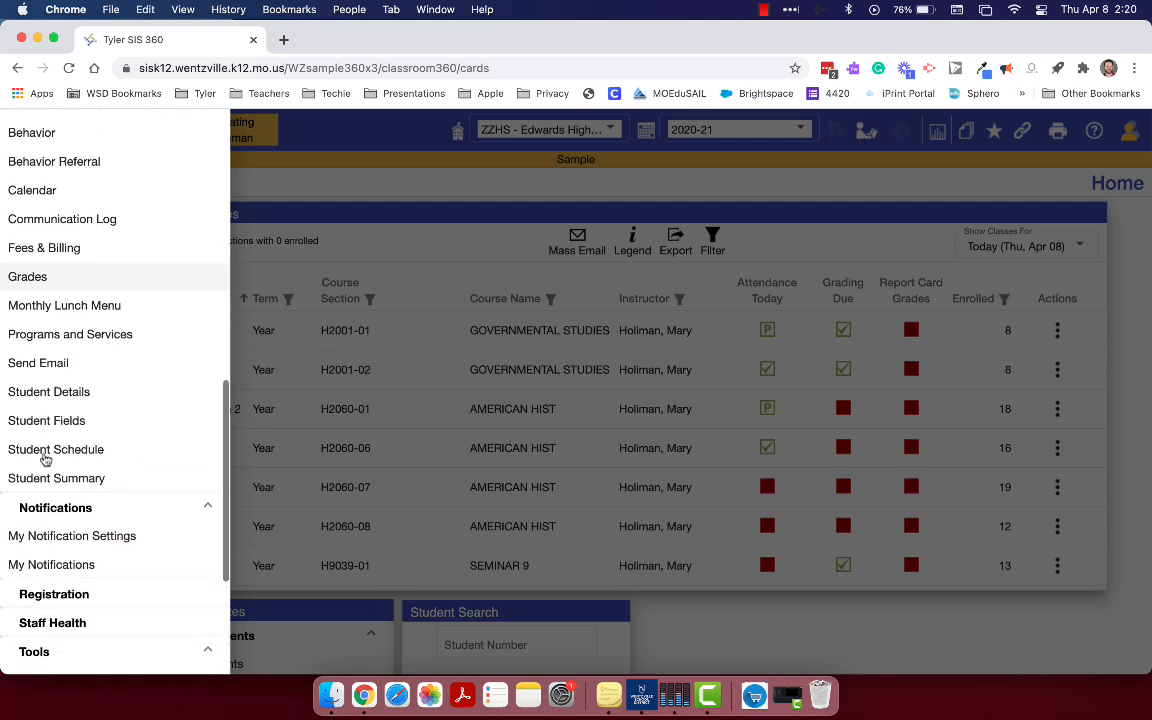
scroll(45, 460, down, 8)
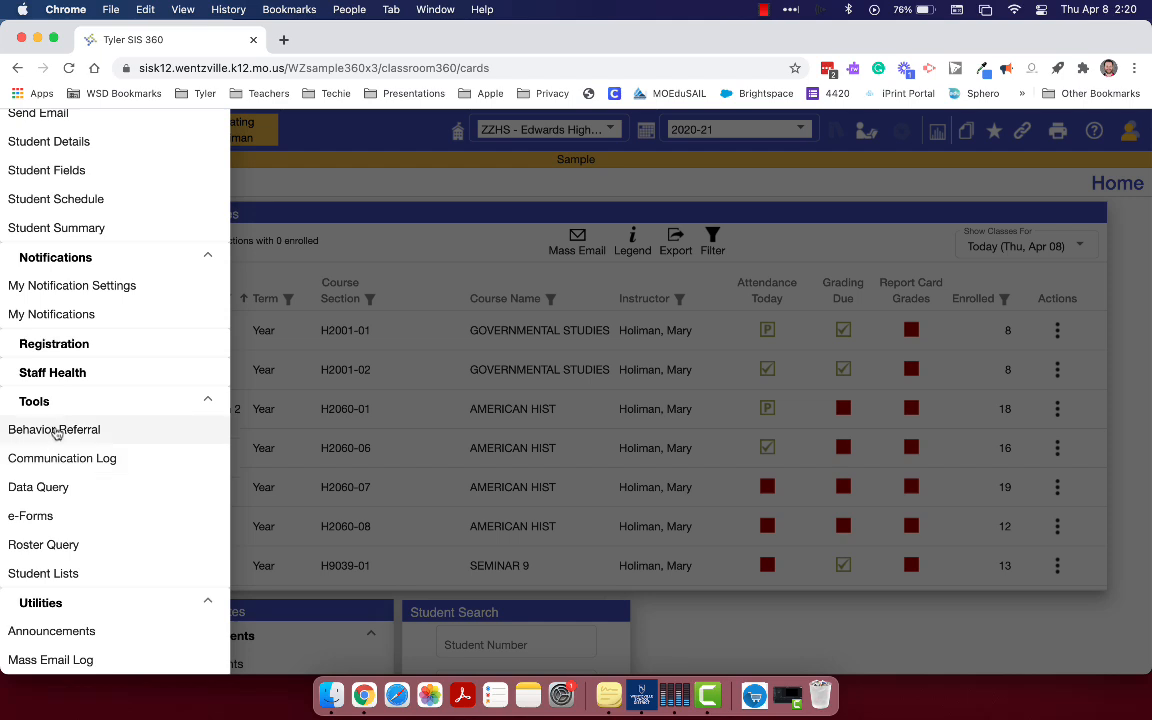
scroll(69, 537, up, 1)
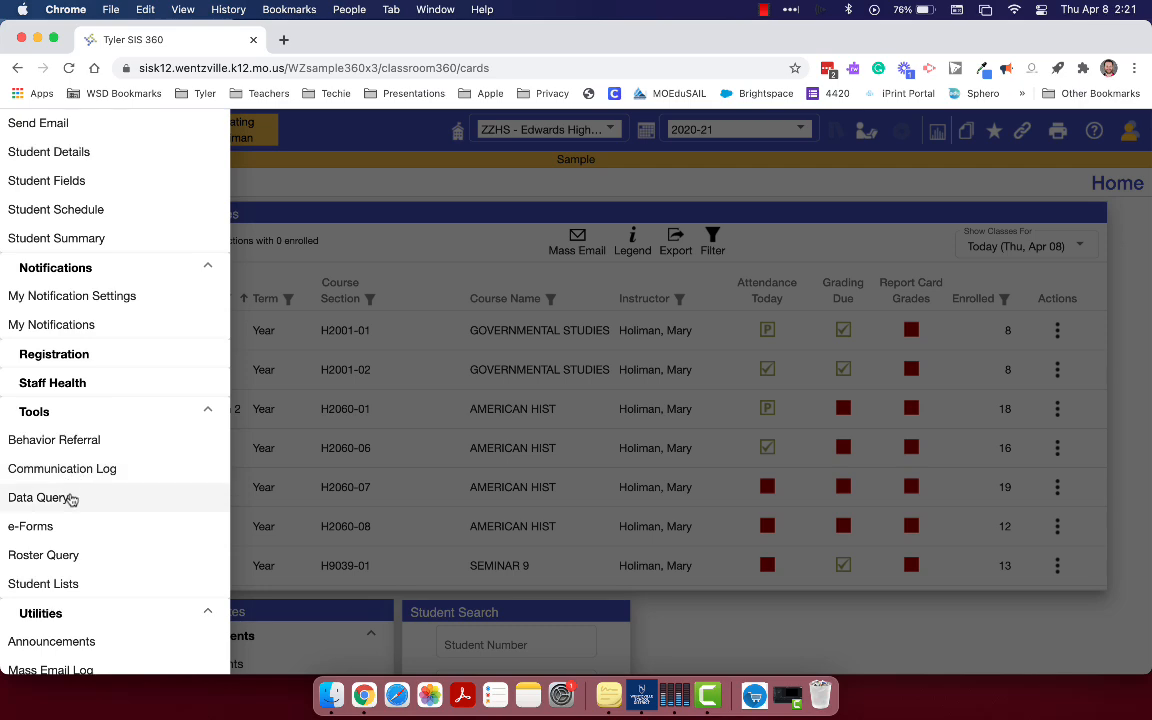
click(303, 202)
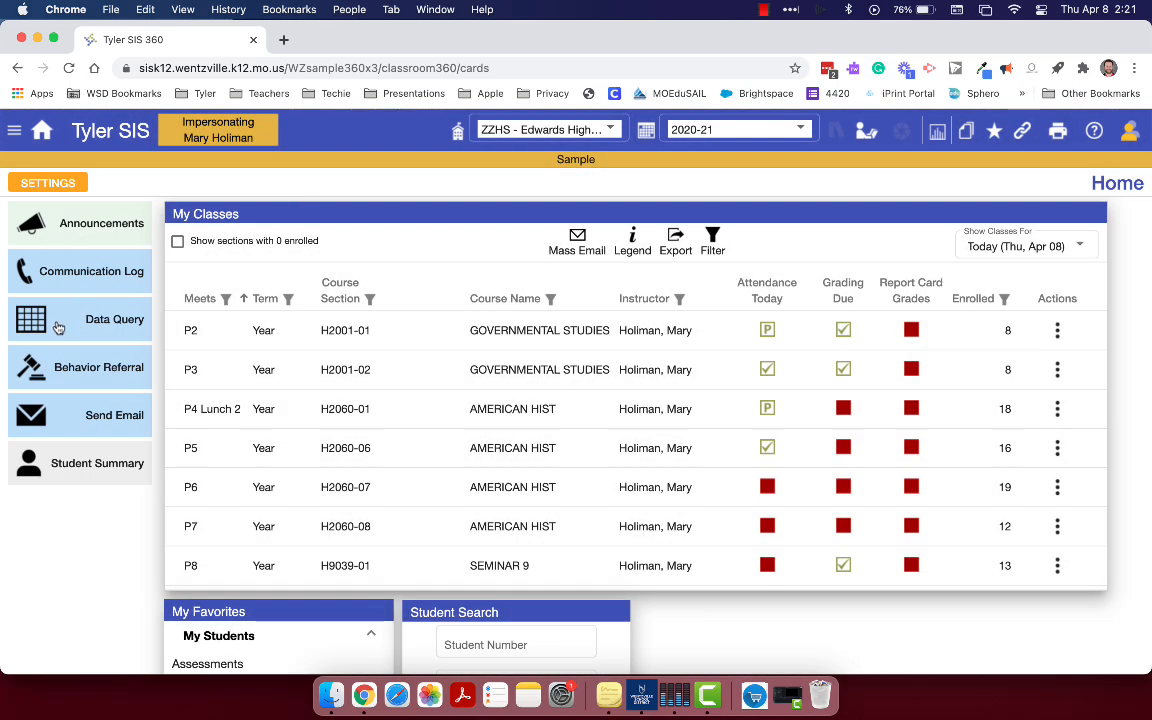
Open Data Query and bring up its field selection to review the available object groups
click(70, 327)
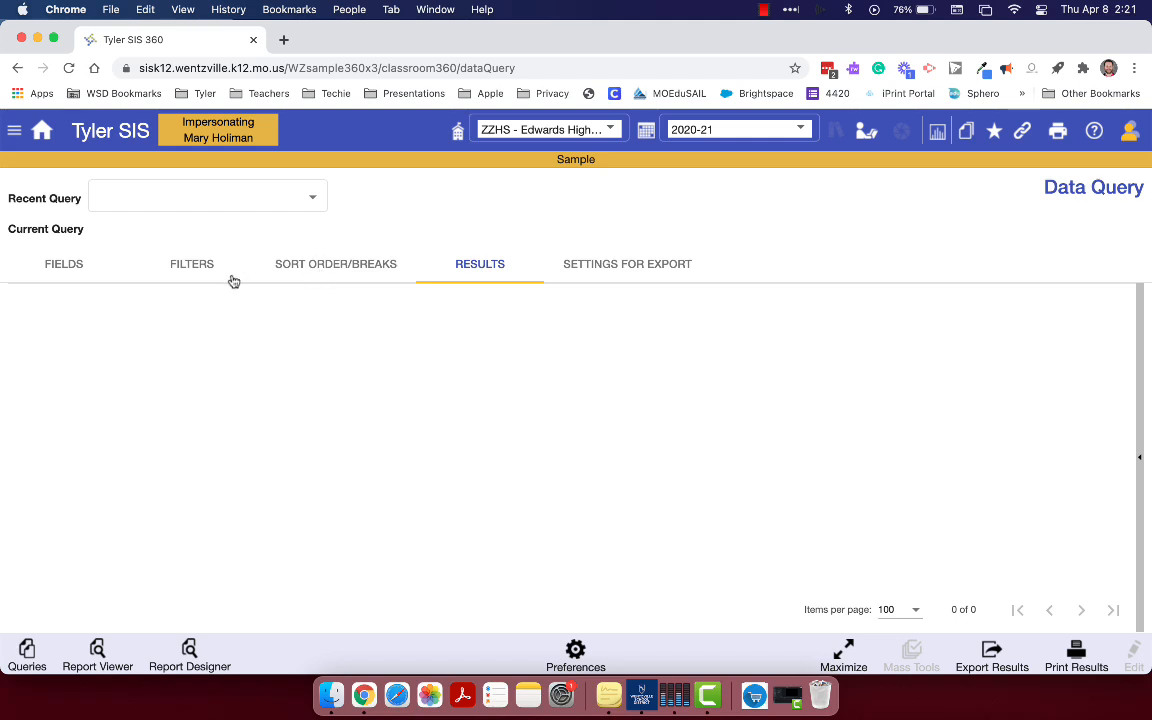
click(66, 268)
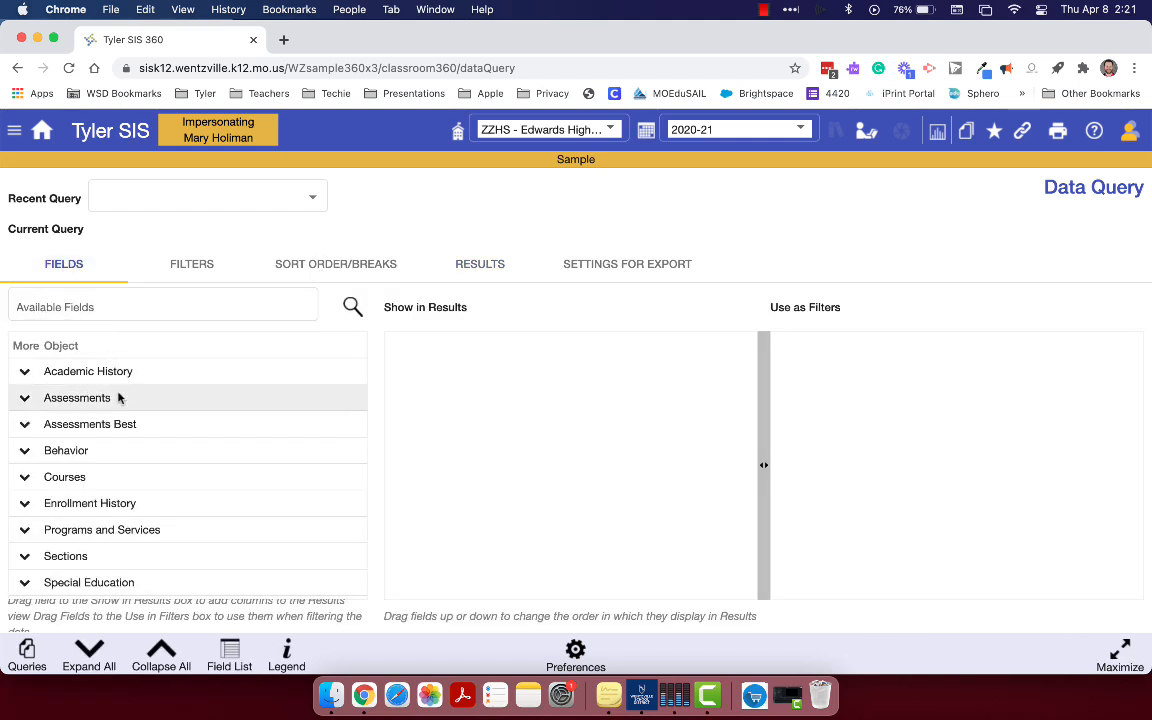
scroll(118, 398, down, 5)
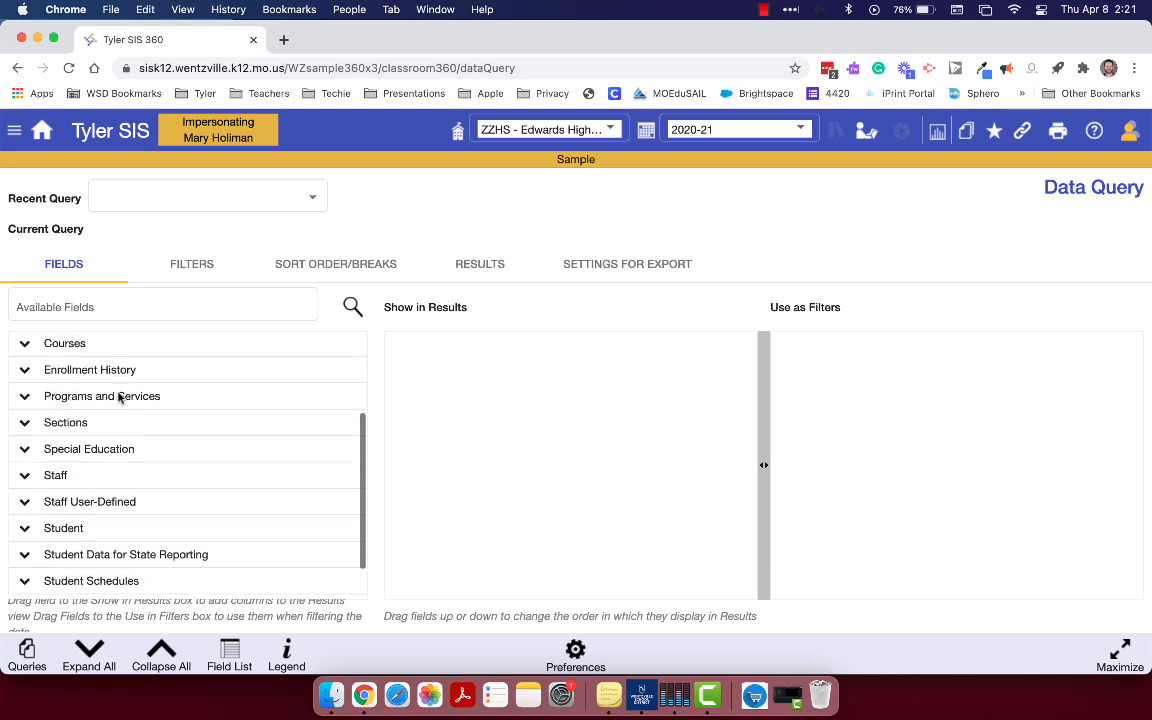
scroll(118, 398, up, 5)
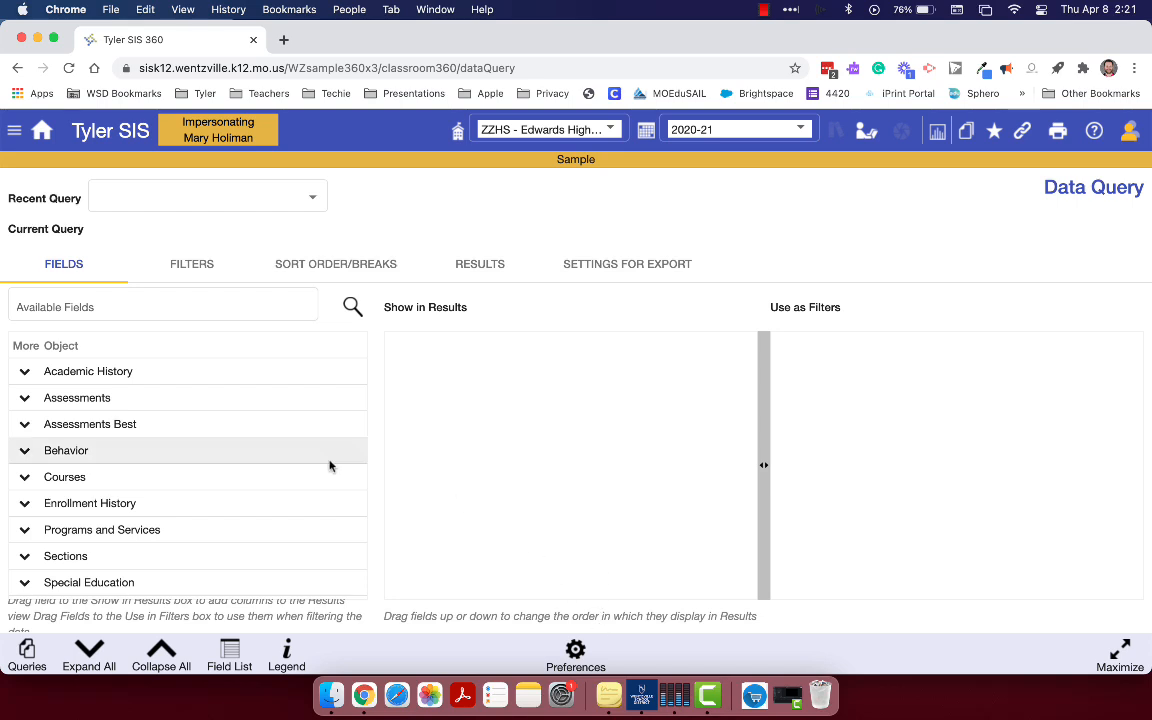
scroll(240, 468, down, 3)
scroll(240, 468, up, 3)
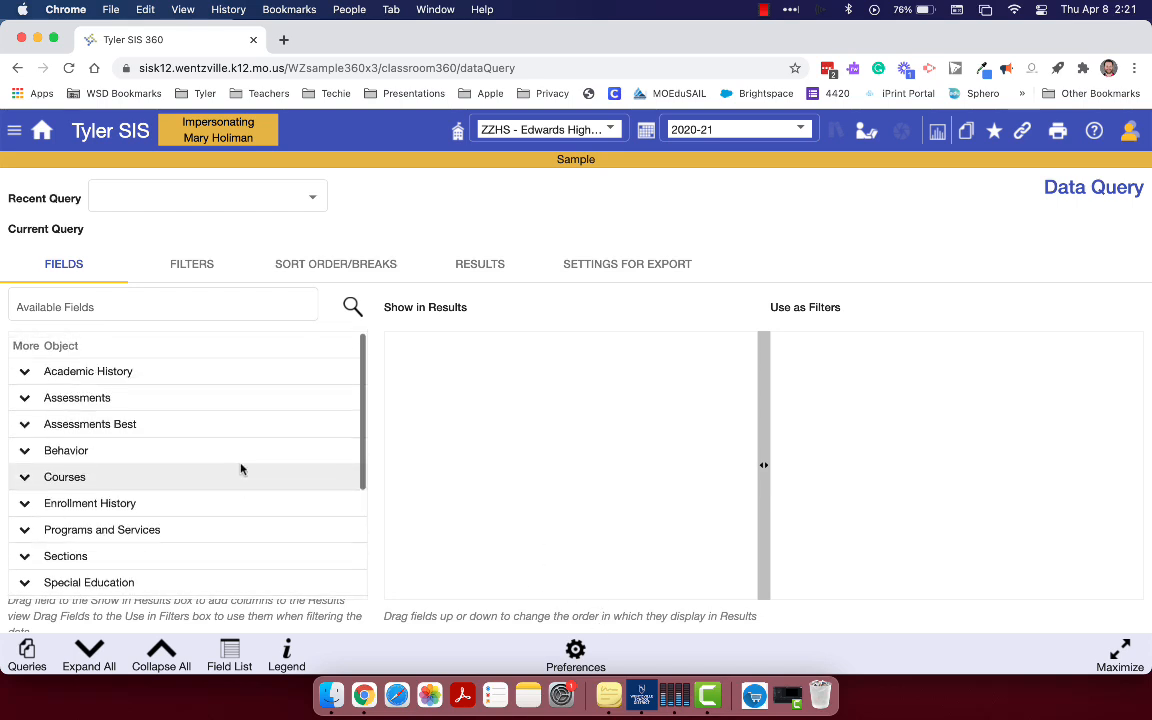
scroll(228, 469, down, 5)
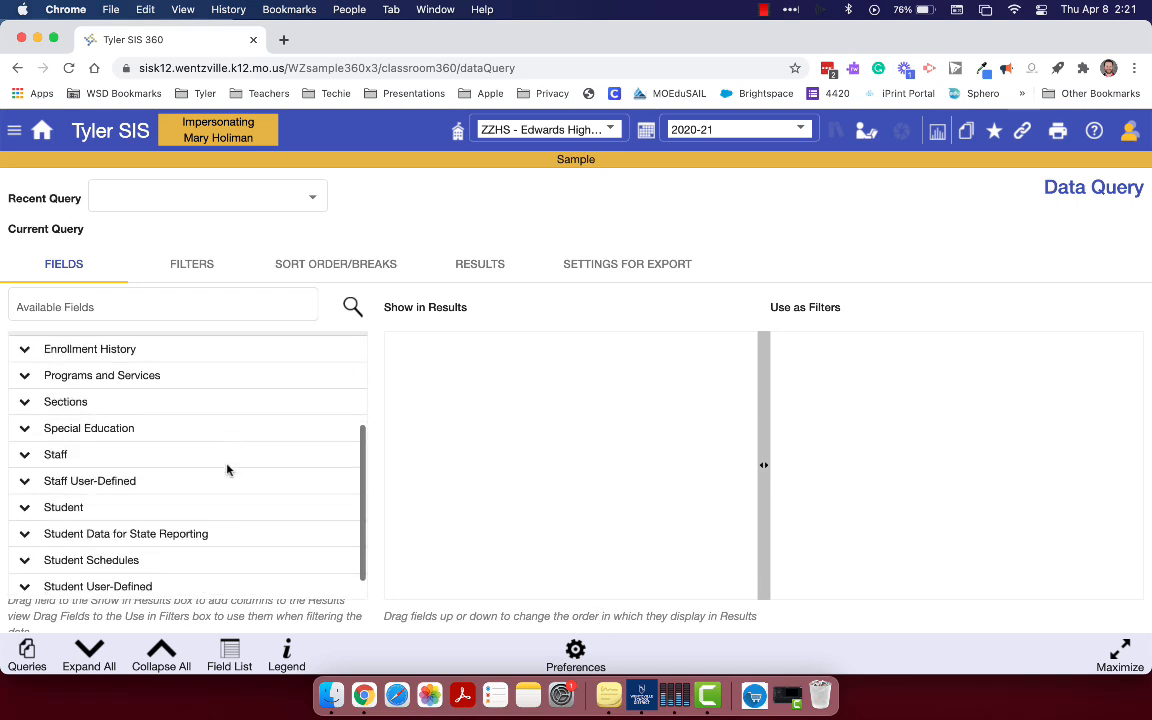
scroll(228, 469, down, 1)
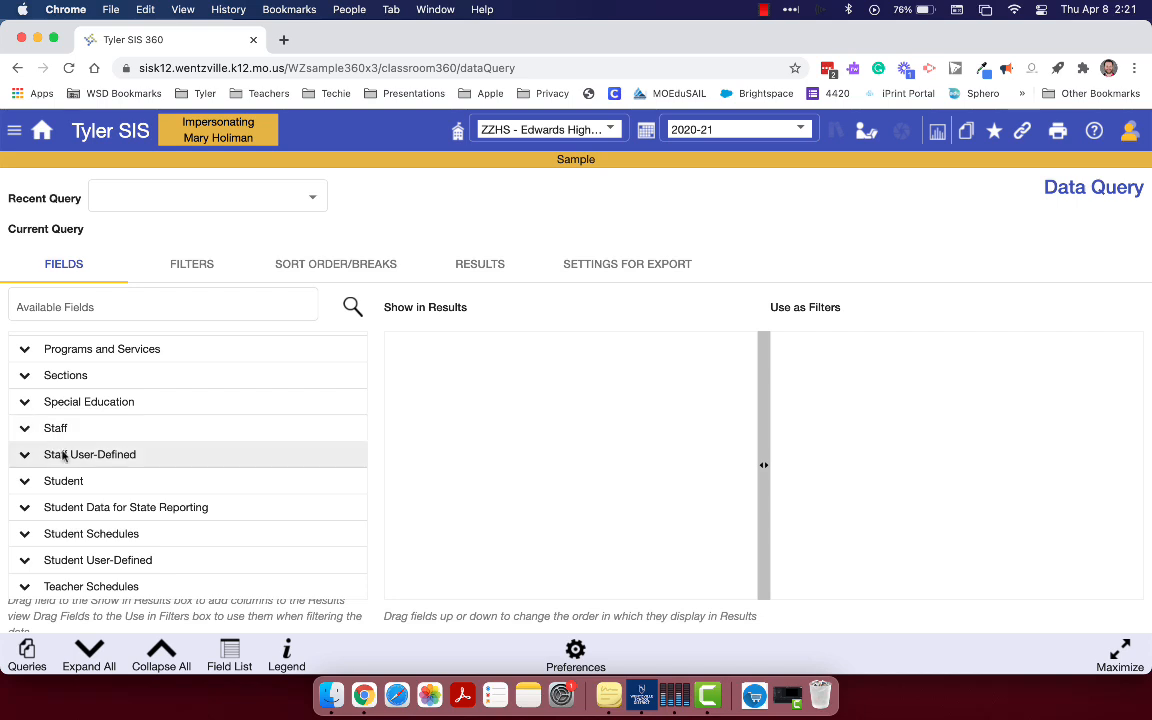
Expand the Student object in the available fields and look through its categories
click(25, 484)
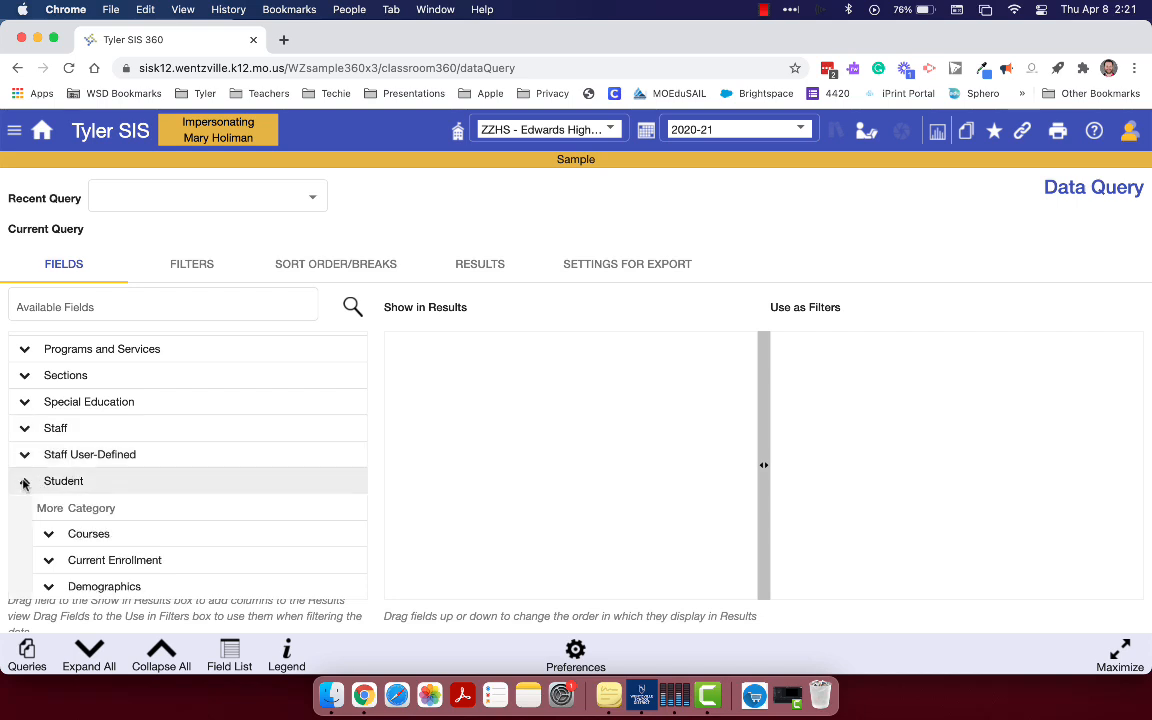
scroll(26, 486, down, 1)
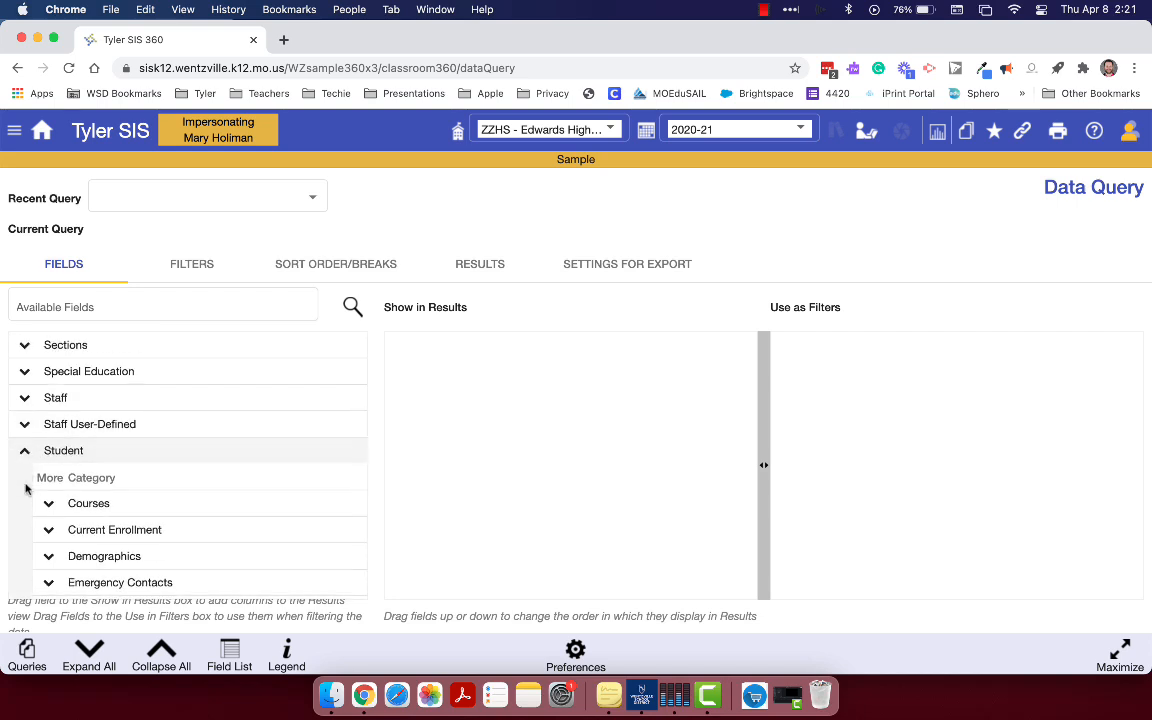
scroll(26, 487, down, 2)
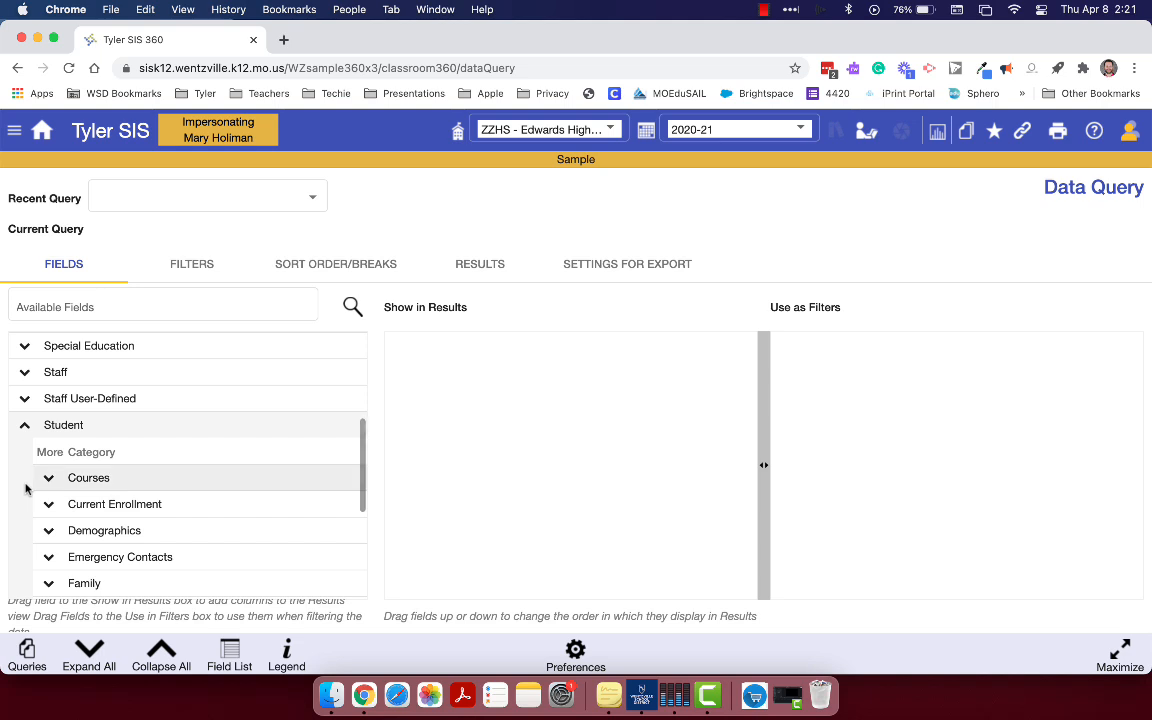
scroll(26, 487, up, 6)
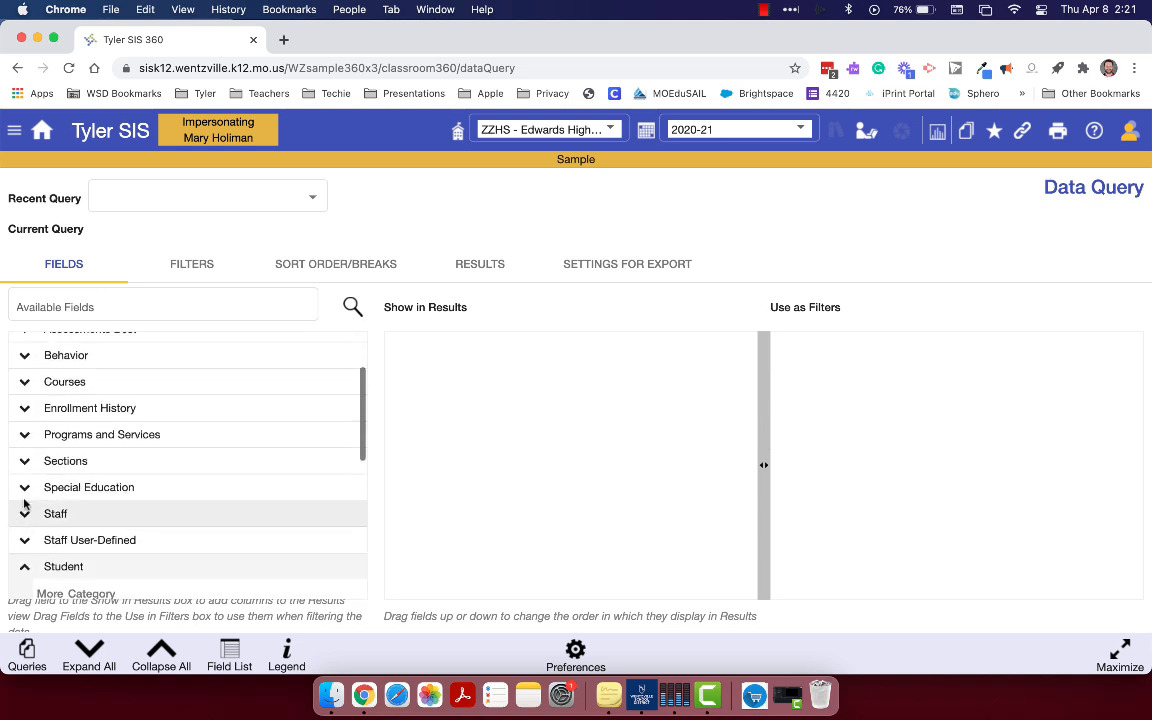
scroll(26, 500, down, 6)
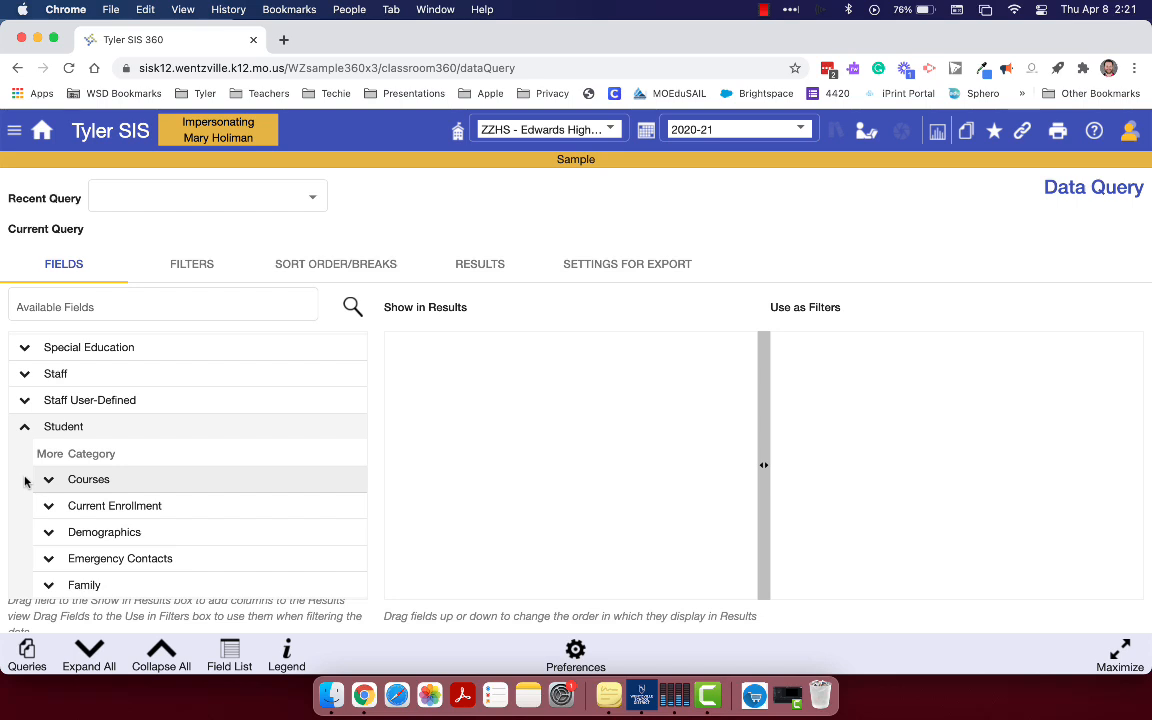
scroll(25, 482, down, 3)
scroll(26, 478, up, 2)
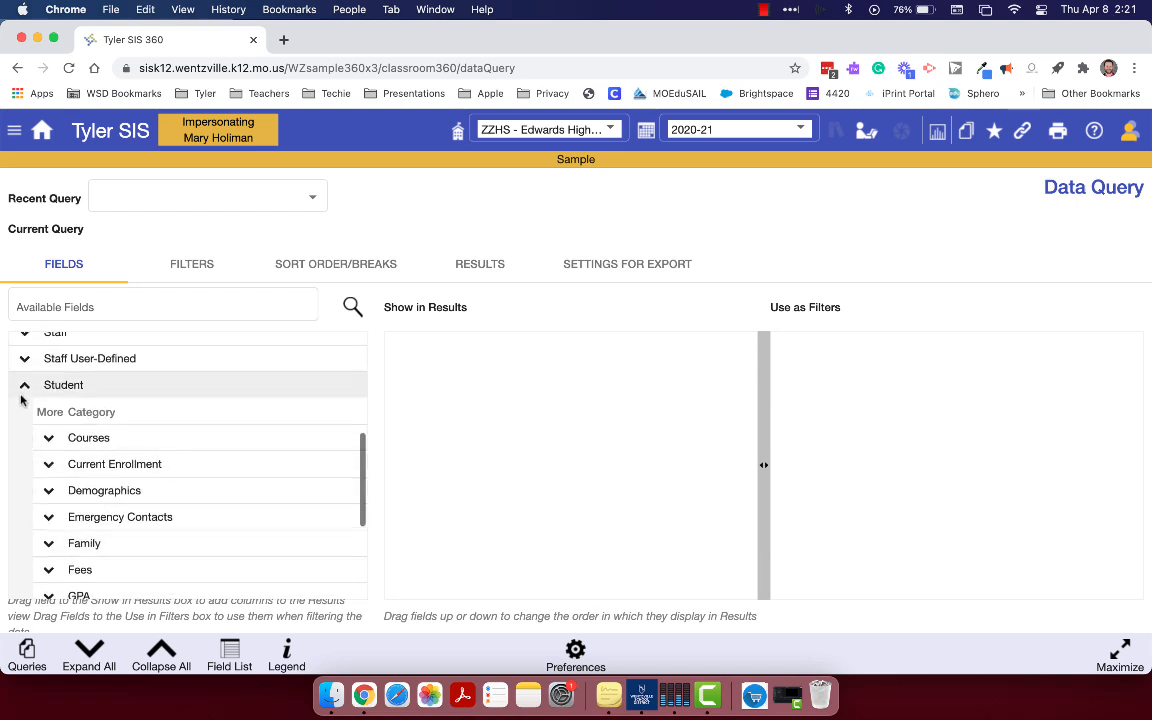
scroll(55, 440, down, 1)
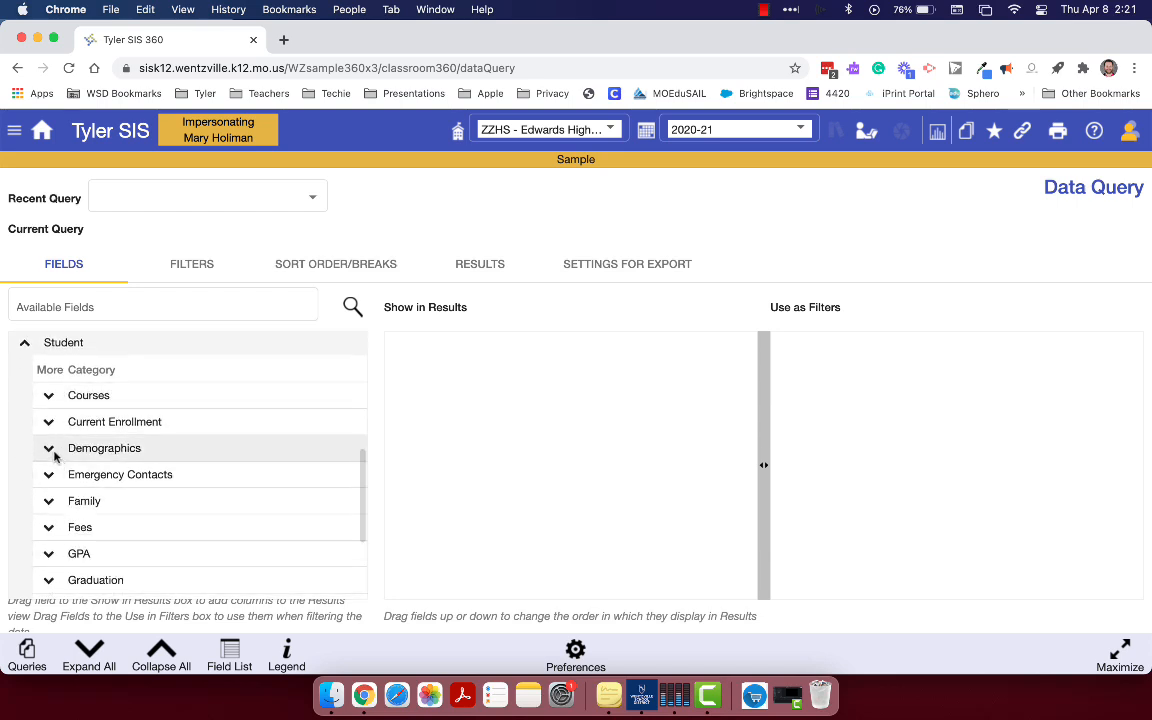
Expand the Student object's Demographics category and check the restriction marker on the Former SIS ID field
click(48, 449)
scroll(85, 505, down, 3)
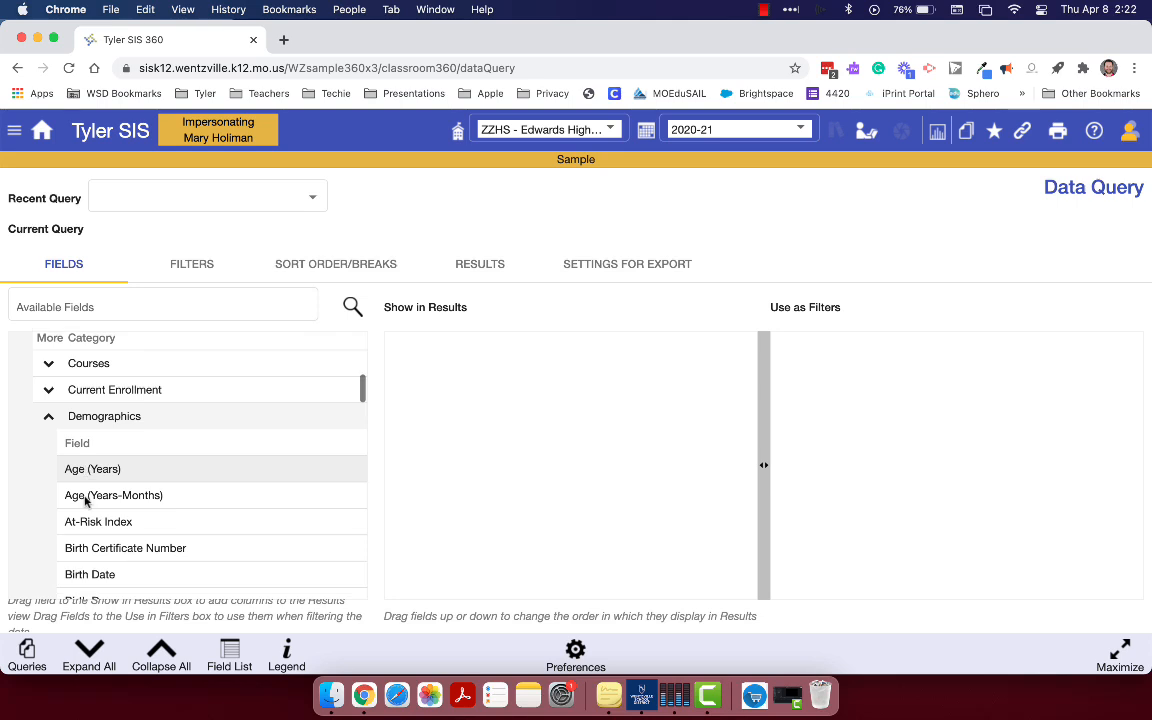
scroll(85, 502, down, 4)
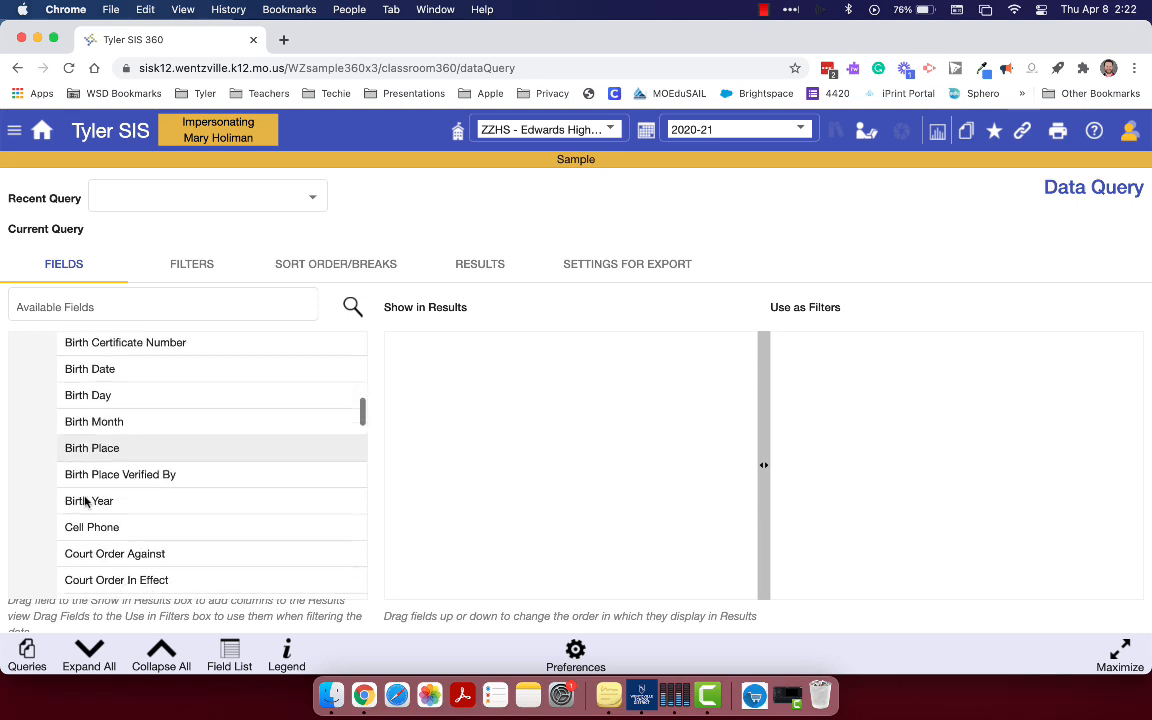
scroll(85, 502, up, 2)
scroll(85, 502, down, 3)
scroll(85, 502, down, 9)
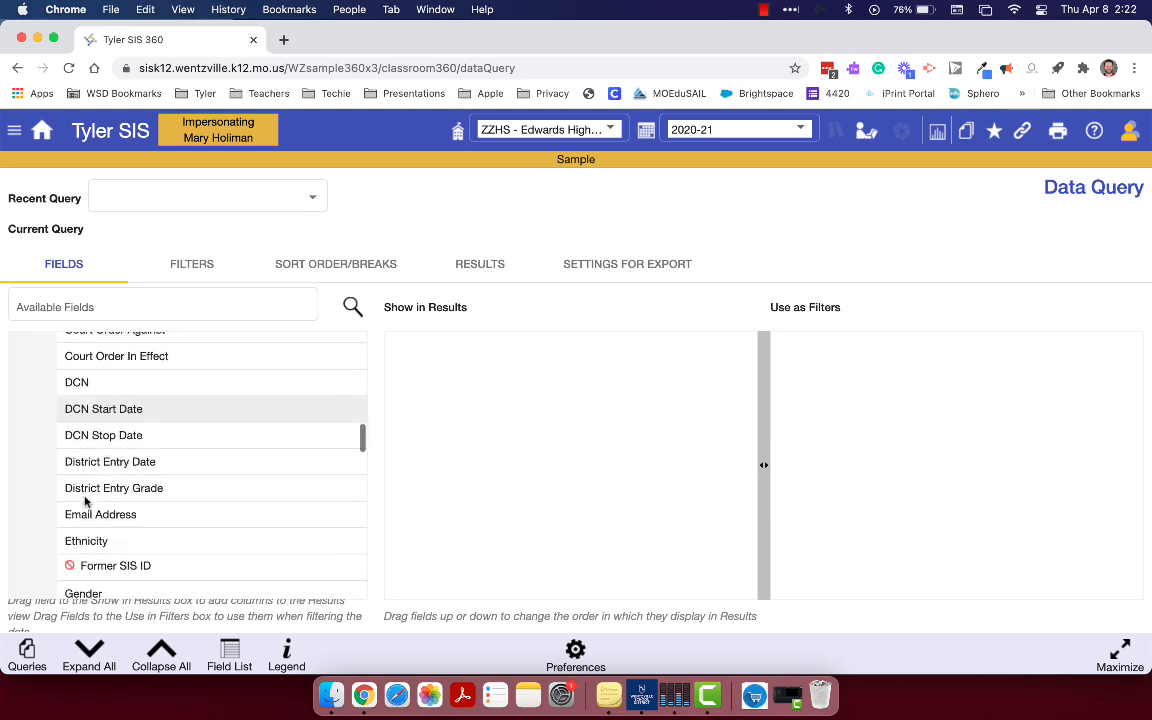
scroll(85, 502, down, 2)
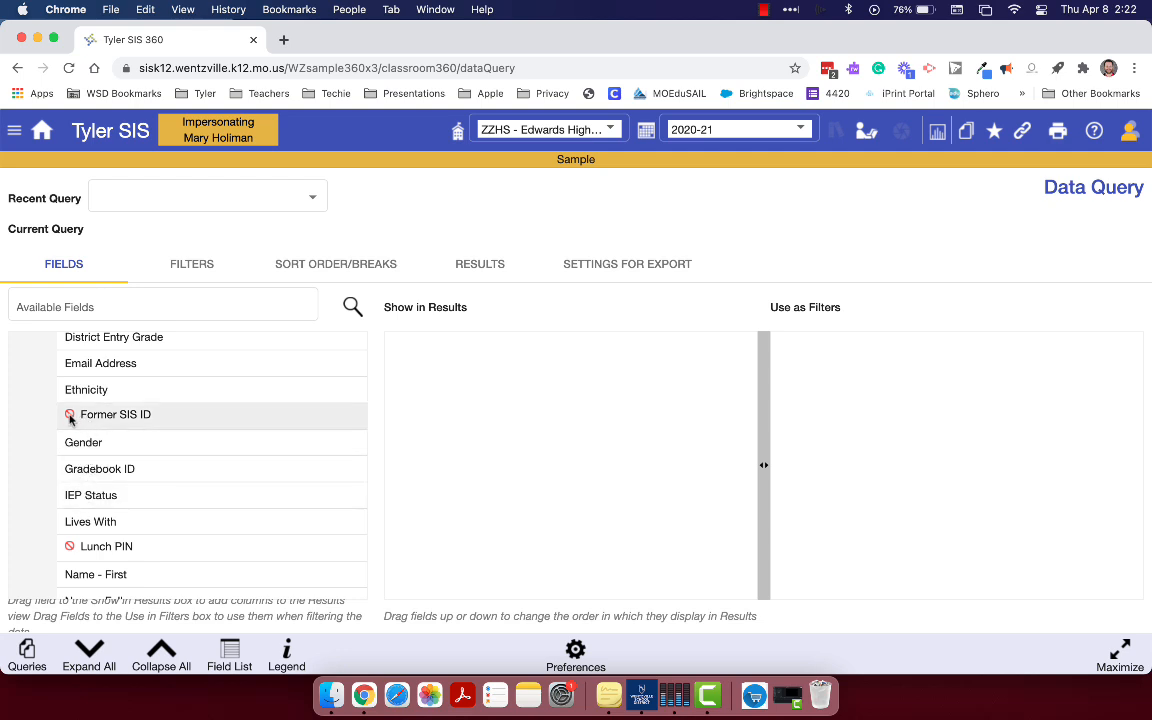
mouse_move(71, 420)
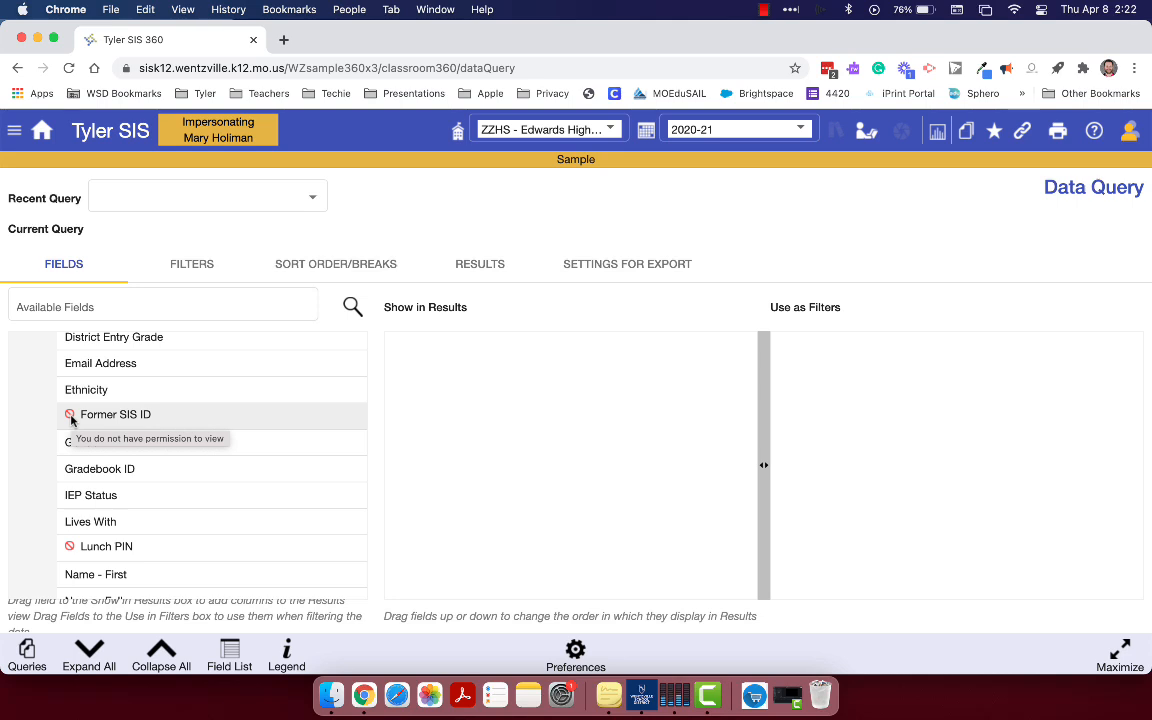
Add the Name - Full field from the Student Demographics category to the fields shown in the results
scroll(93, 512, down, 2)
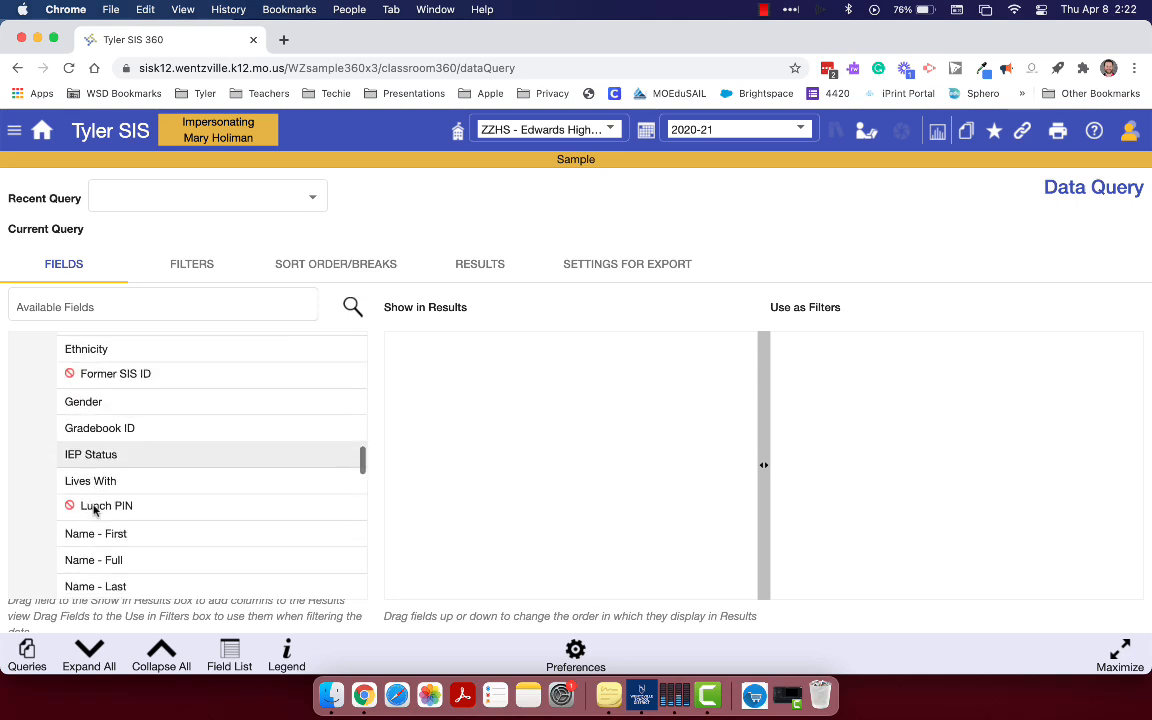
scroll(93, 510, down, 6)
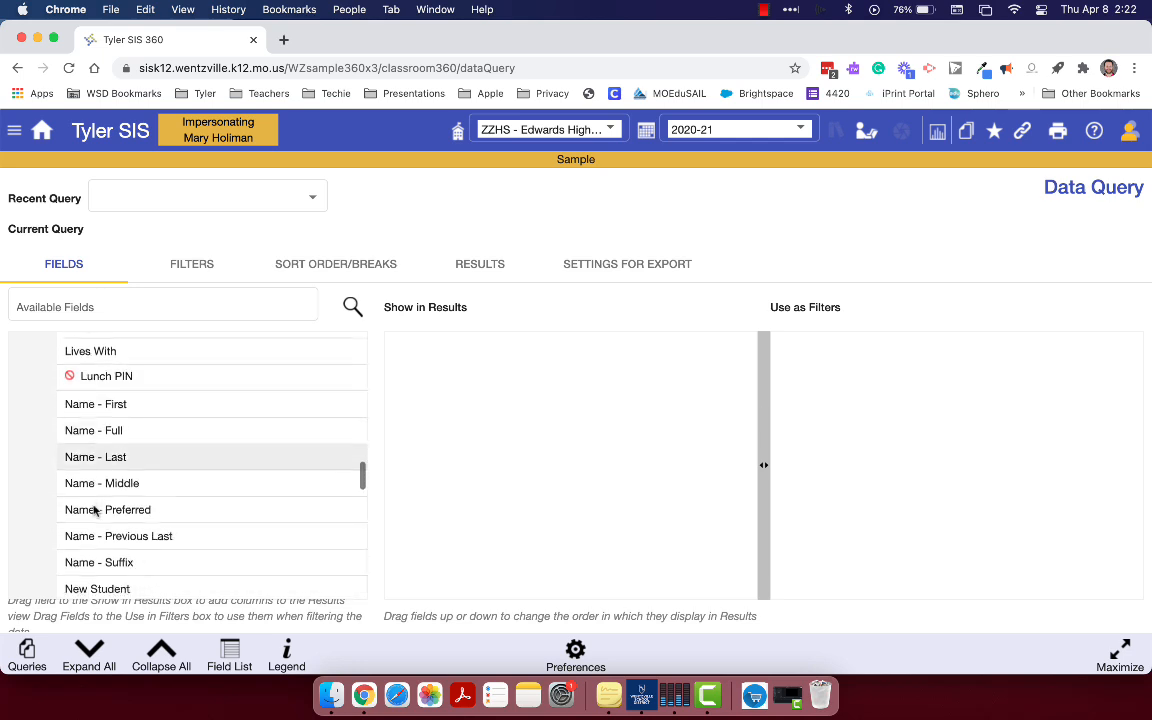
scroll(93, 510, up, 2)
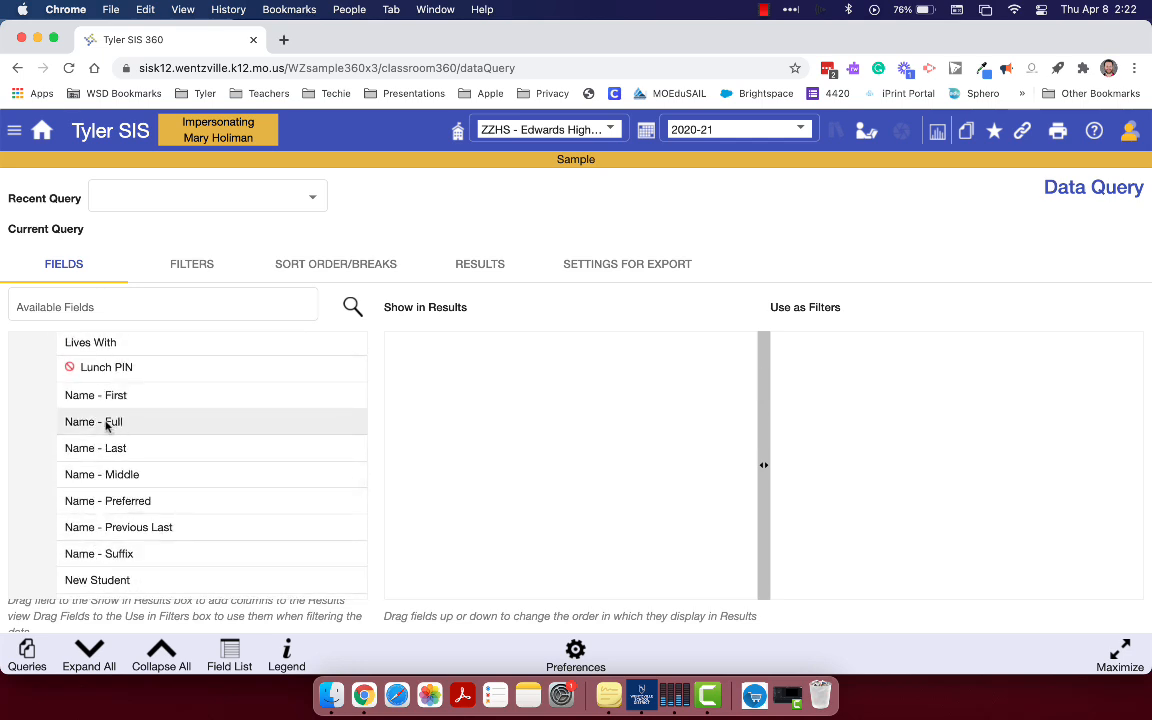
drag(97, 423, 459, 404)
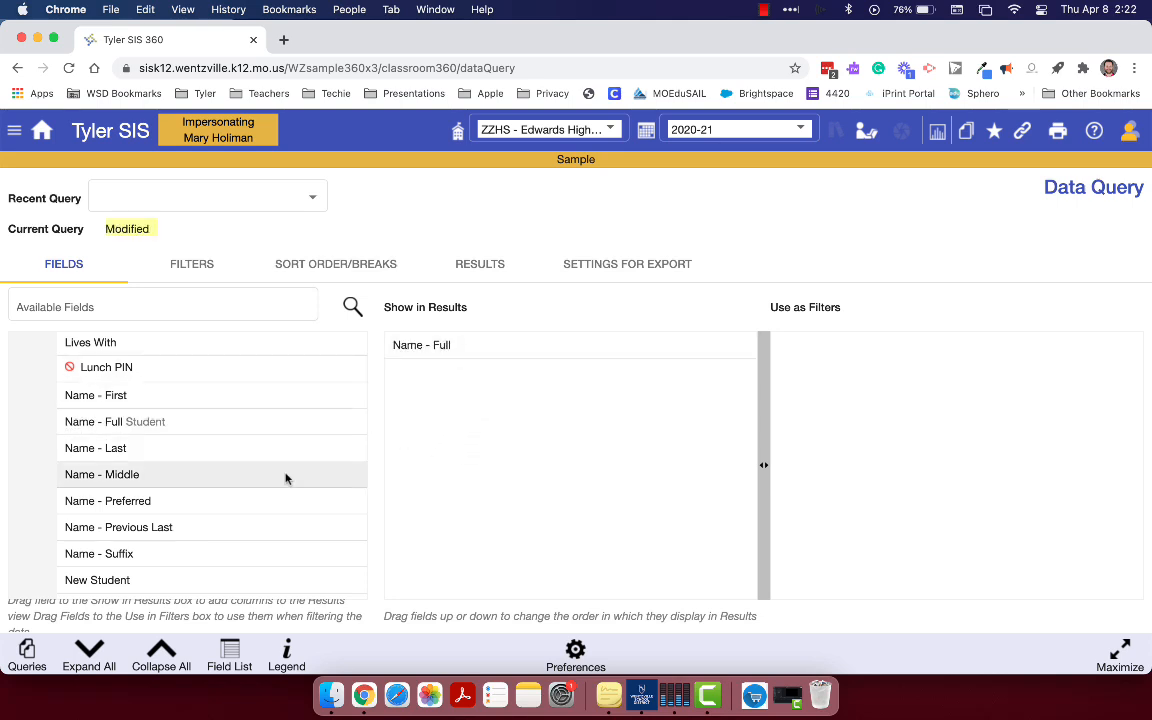
Add the Birth Date field from the Student Demographics category to the fields shown in the results, below Name - Full
scroll(285, 478, up, 15)
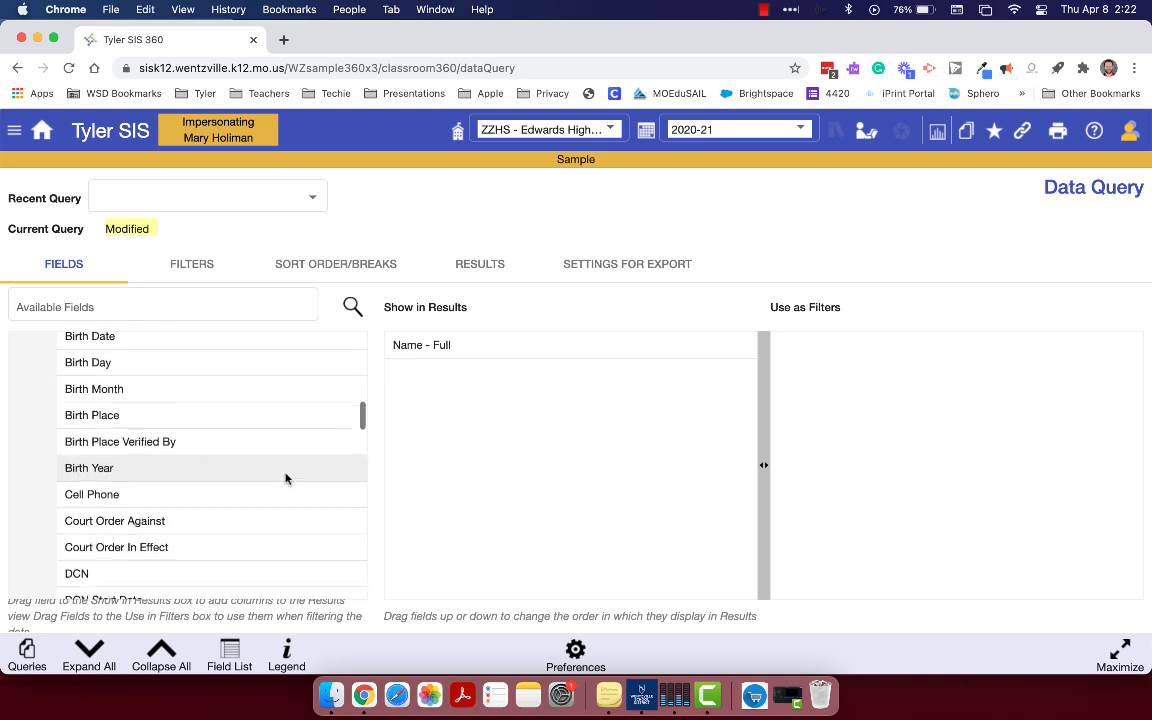
scroll(285, 478, up, 5)
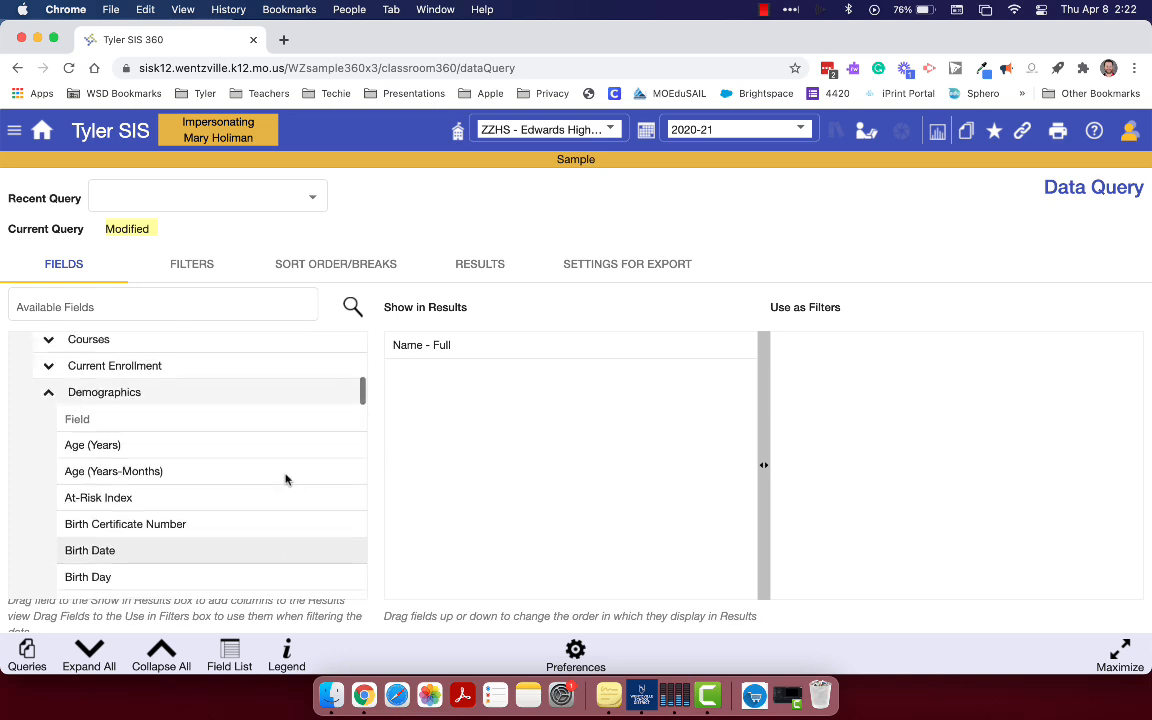
scroll(285, 478, up, 5)
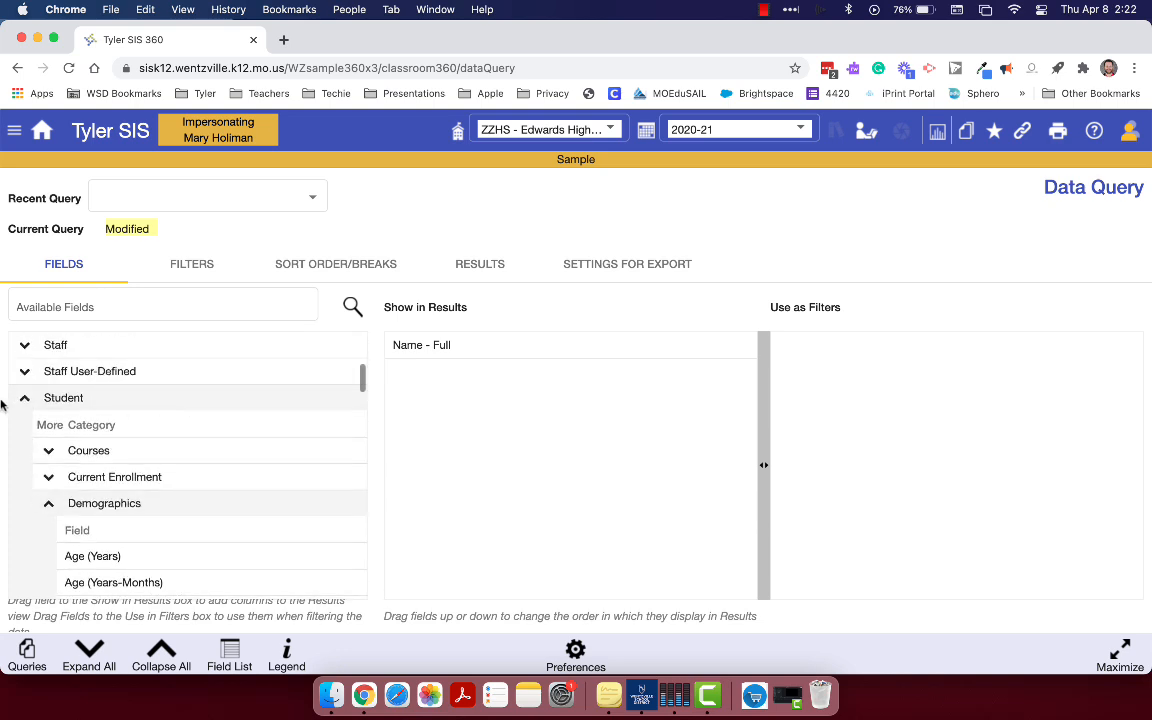
scroll(85, 516, down, 8)
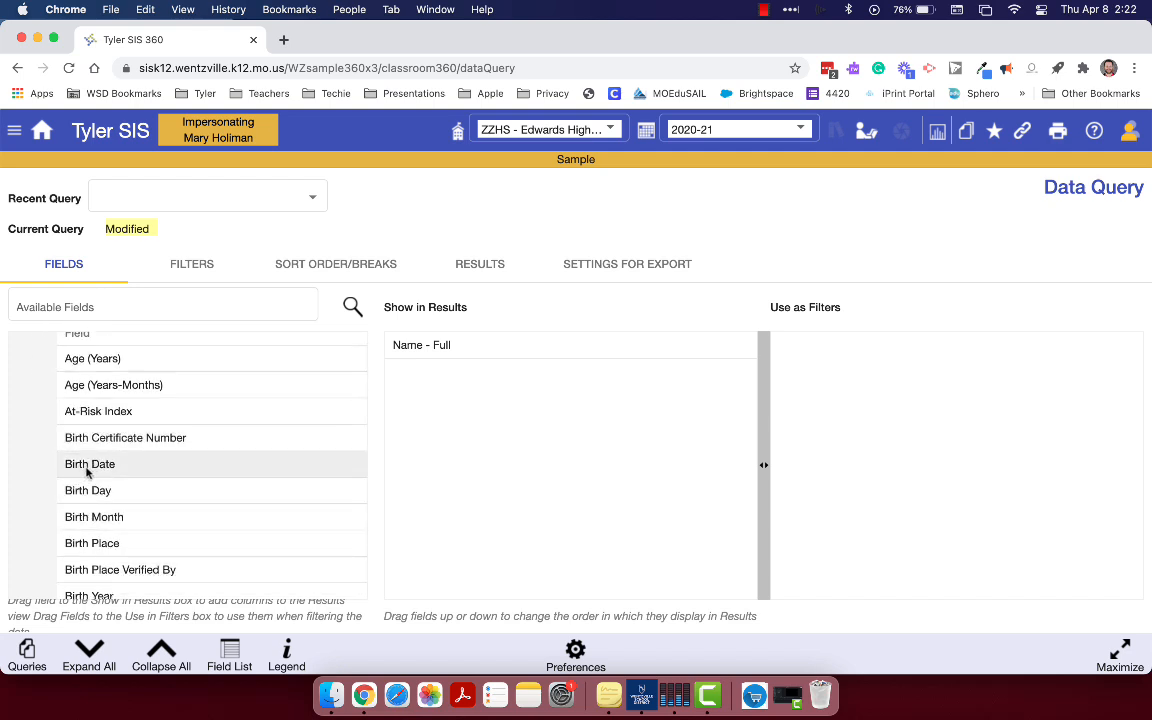
drag(87, 472, 437, 375)
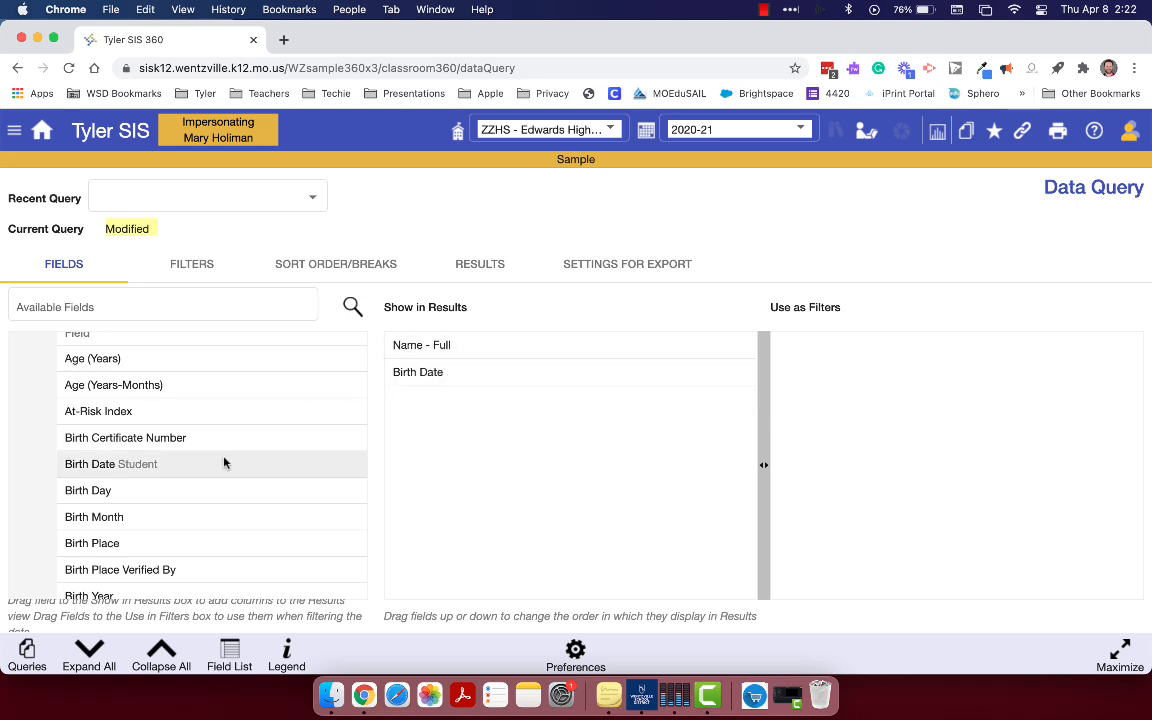
Add the IEP Status field from the Student Demographics category to the fields shown in the results, below Birth Date
scroll(225, 462, down, 6)
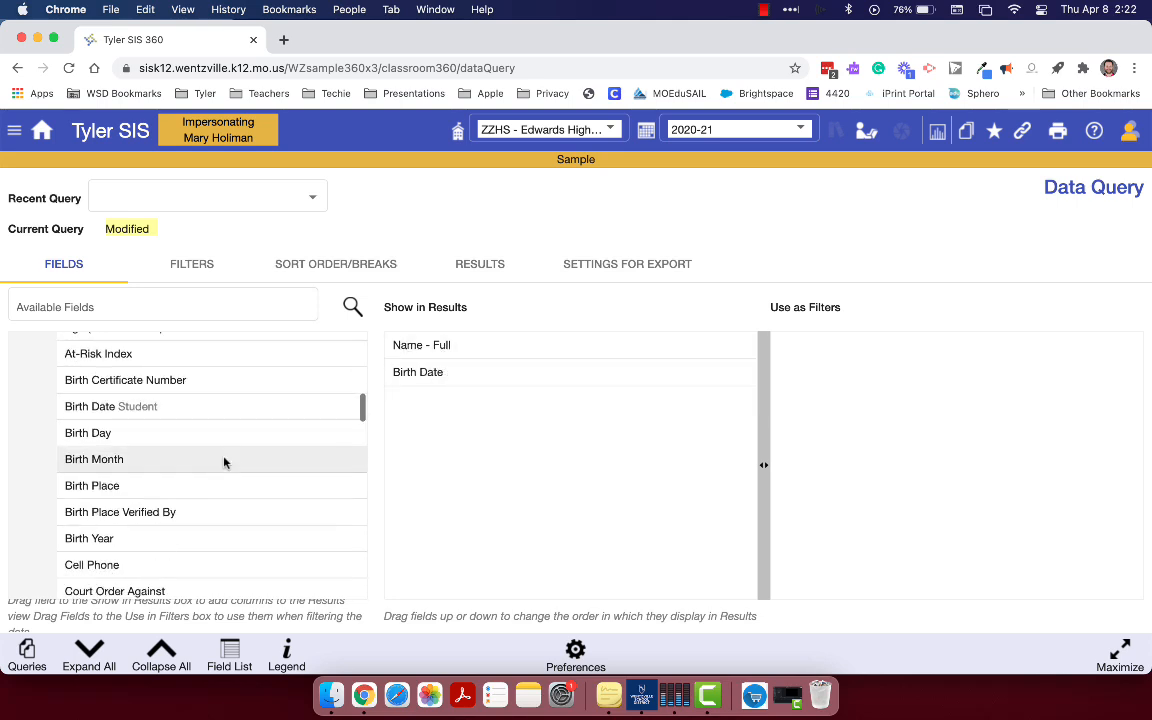
scroll(225, 462, down, 15)
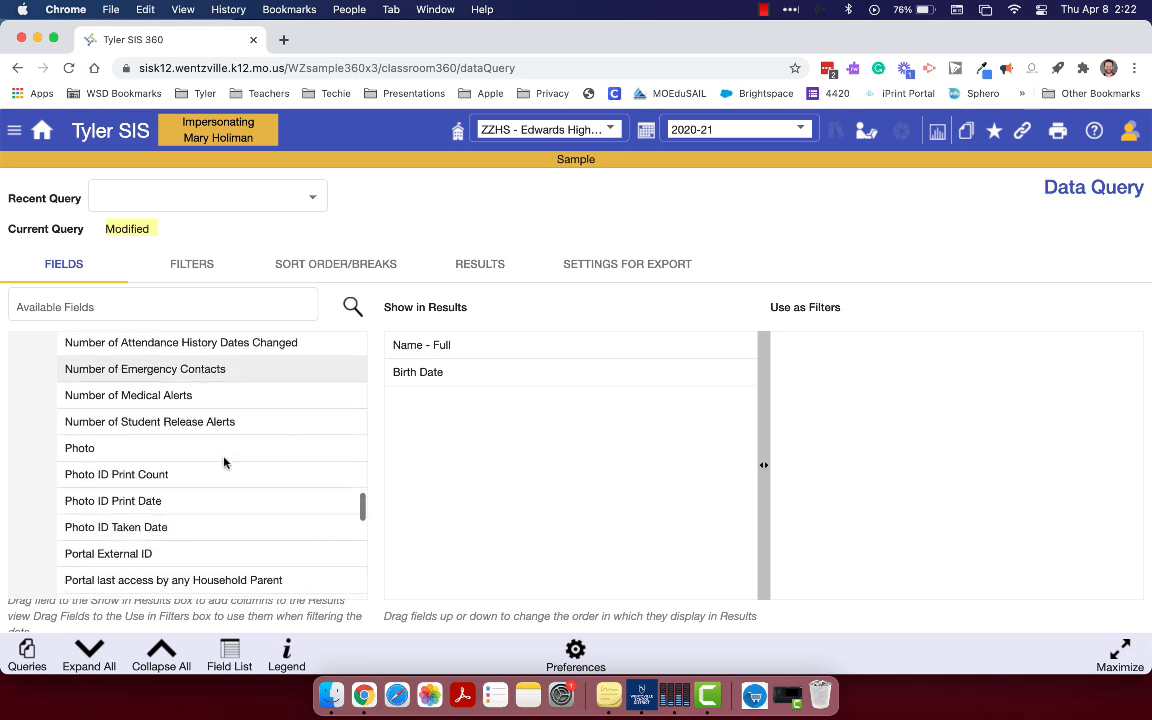
scroll(225, 462, down, 4)
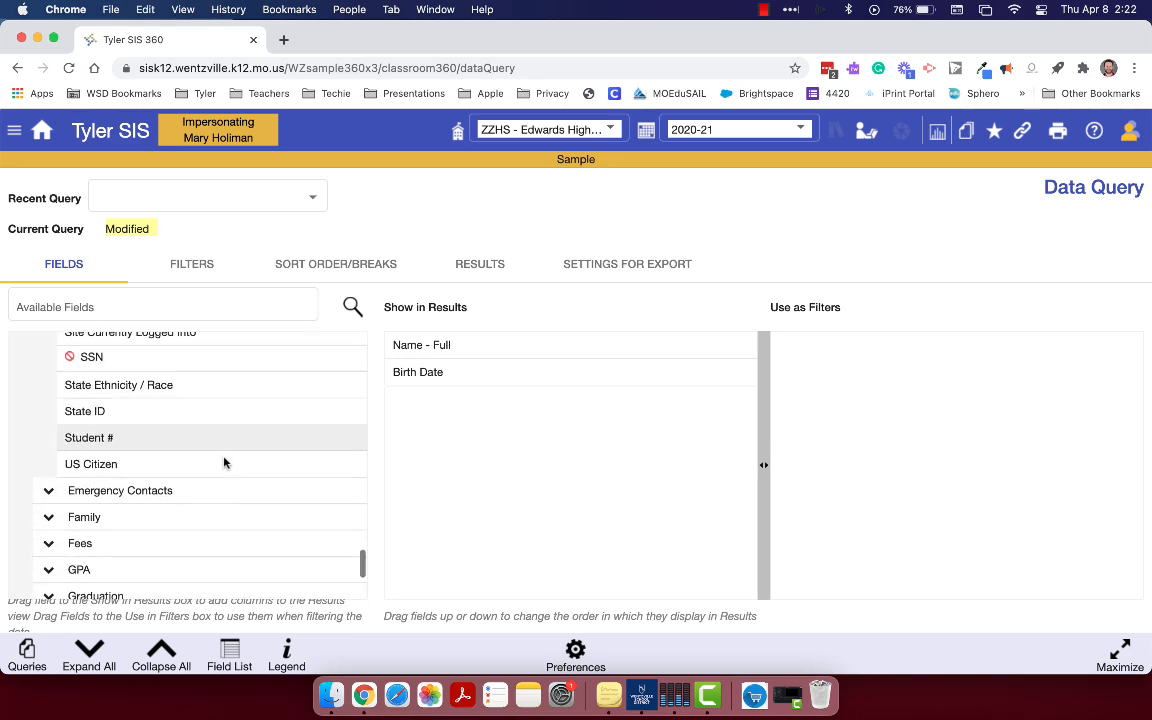
scroll(225, 462, up, 8)
scroll(225, 462, up, 10)
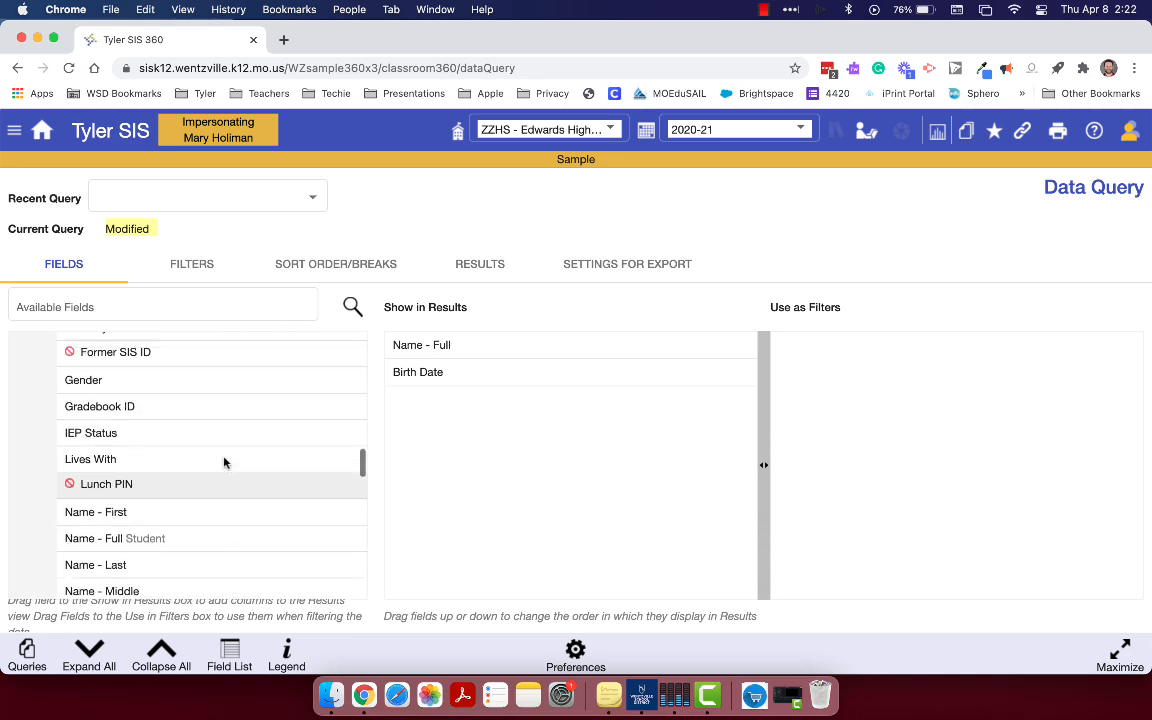
drag(87, 481, 414, 398)
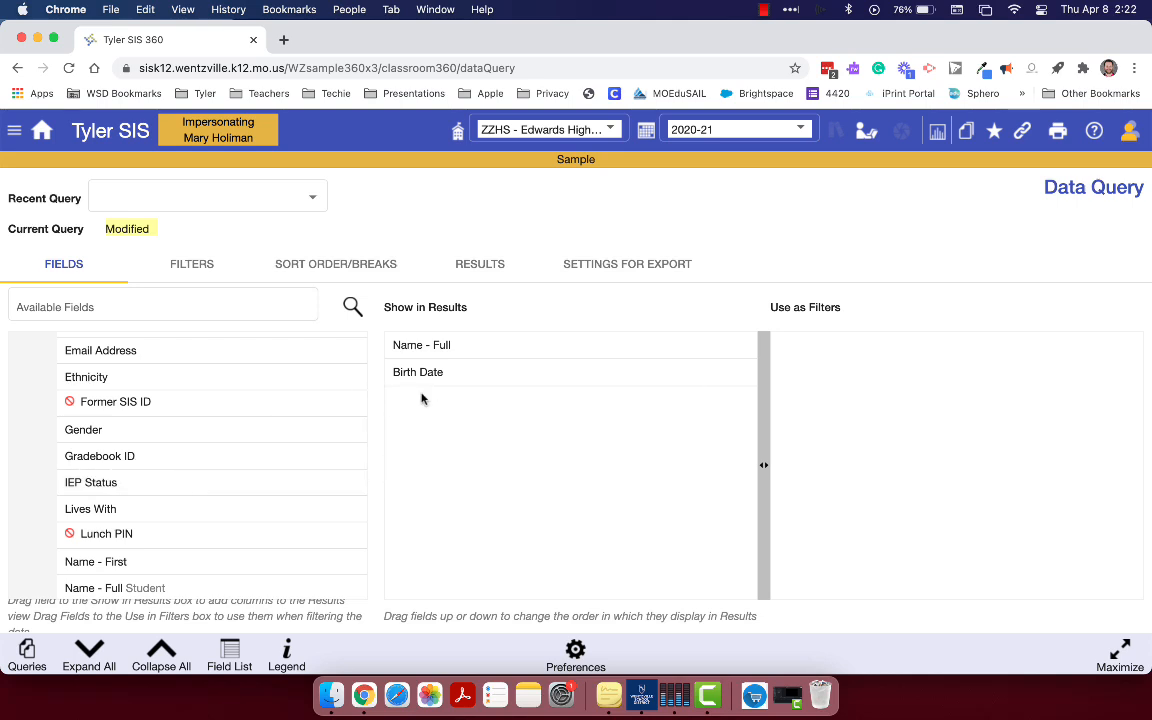
drag(226, 483, 435, 408)
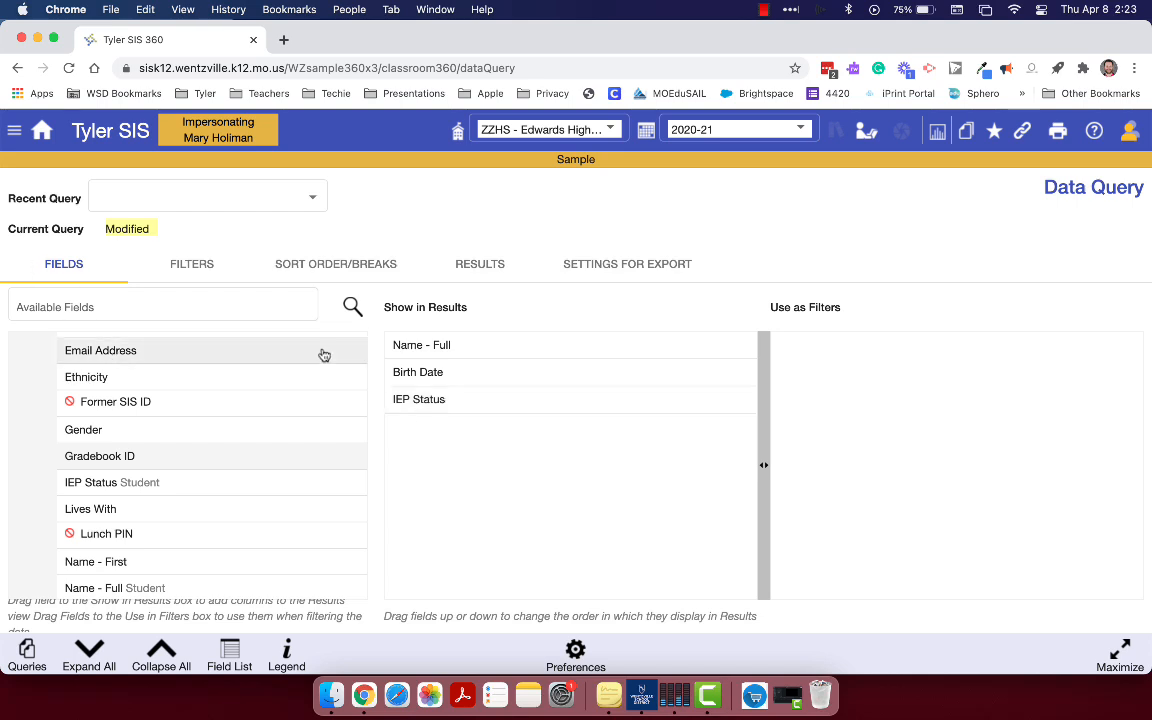
View the query results and compare their column order with the order of the fields chosen to show
click(488, 266)
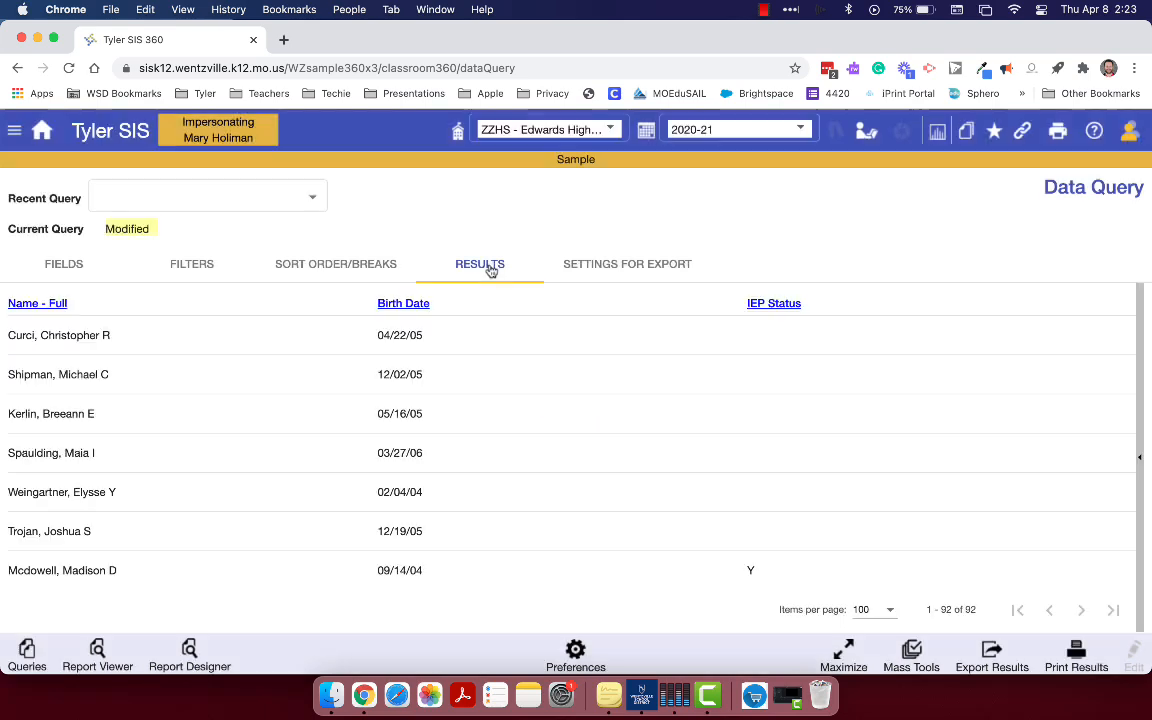
scroll(552, 434, down, 2)
scroll(552, 434, up, 2)
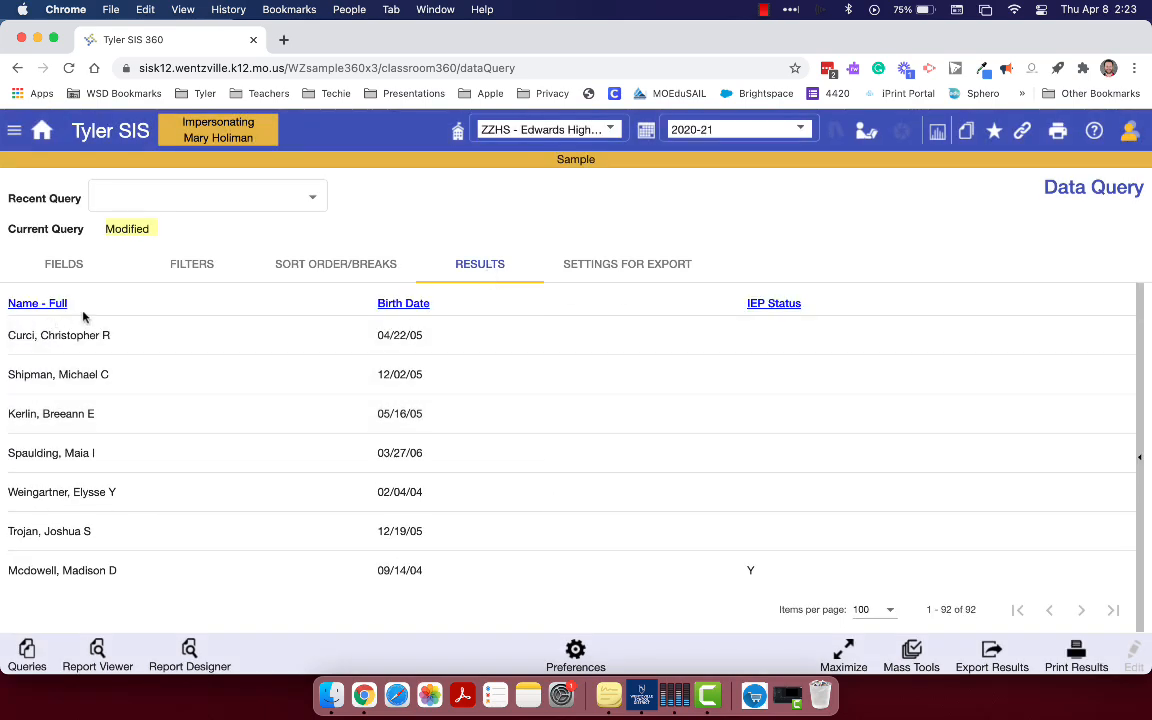
click(72, 265)
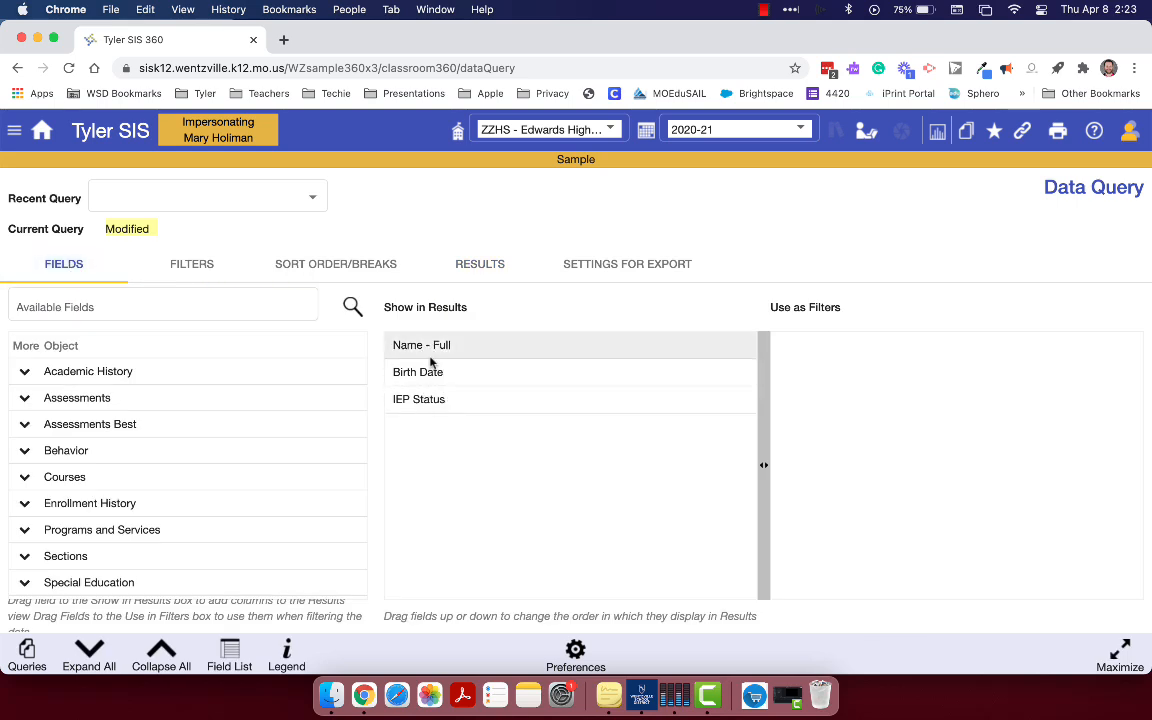
click(474, 265)
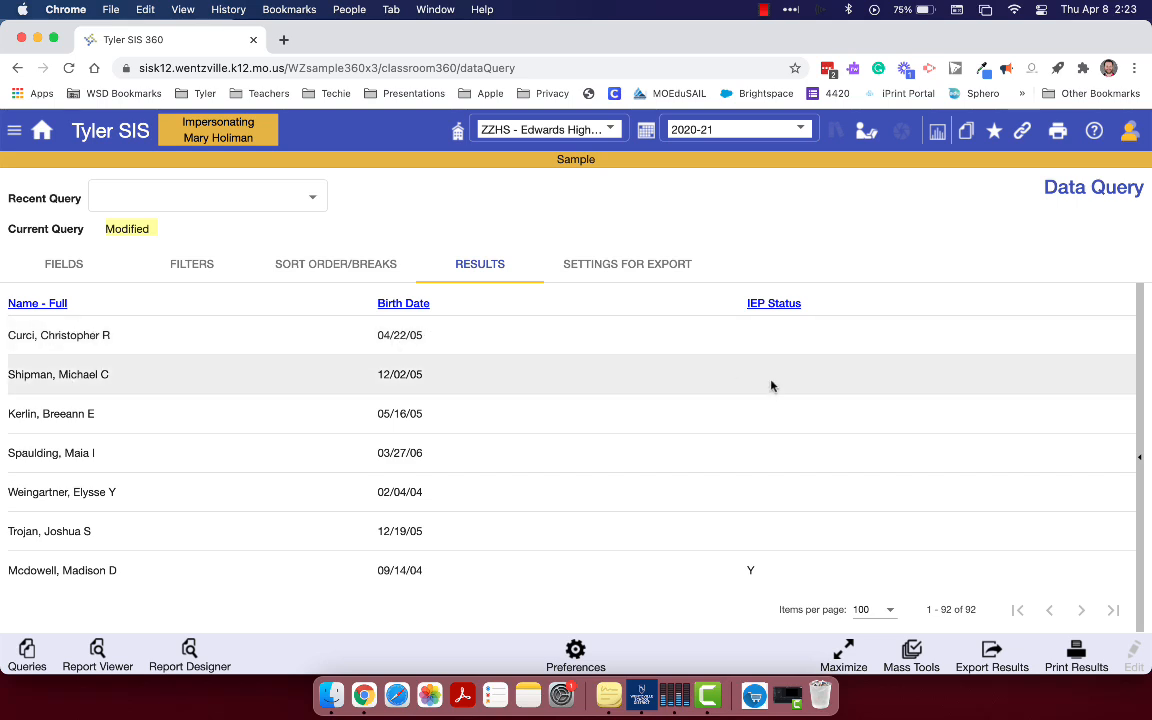
scroll(779, 525, down, 3)
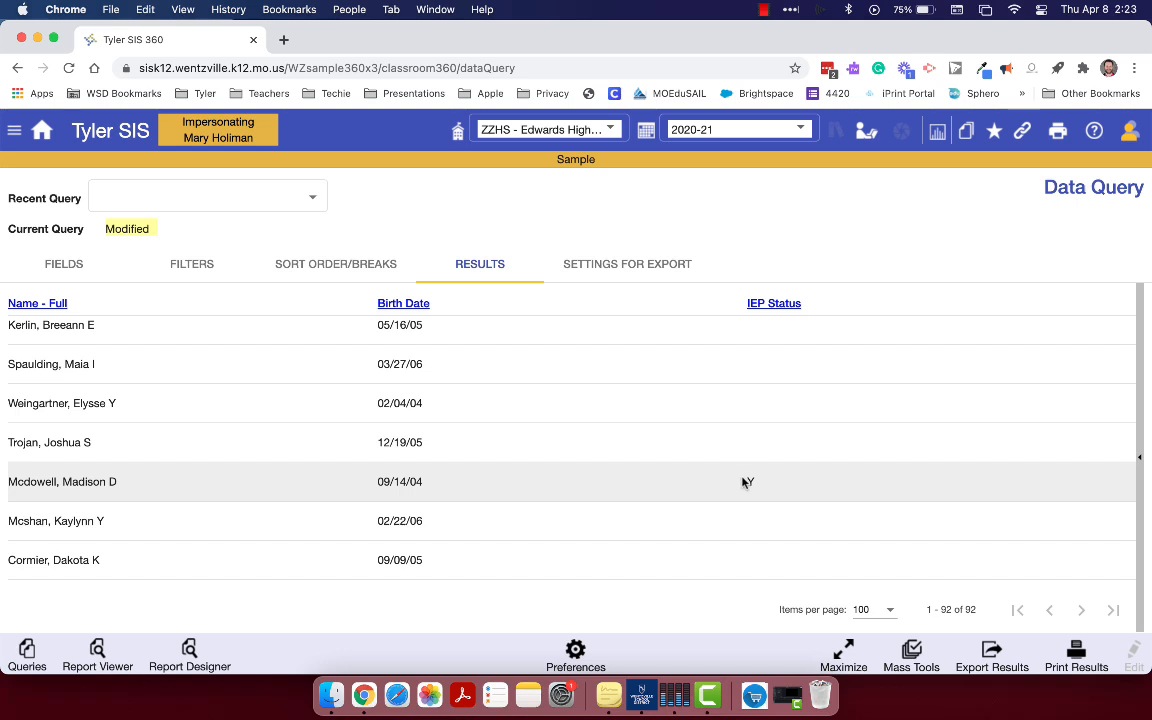
scroll(744, 482, up, 3)
scroll(744, 482, up, 1)
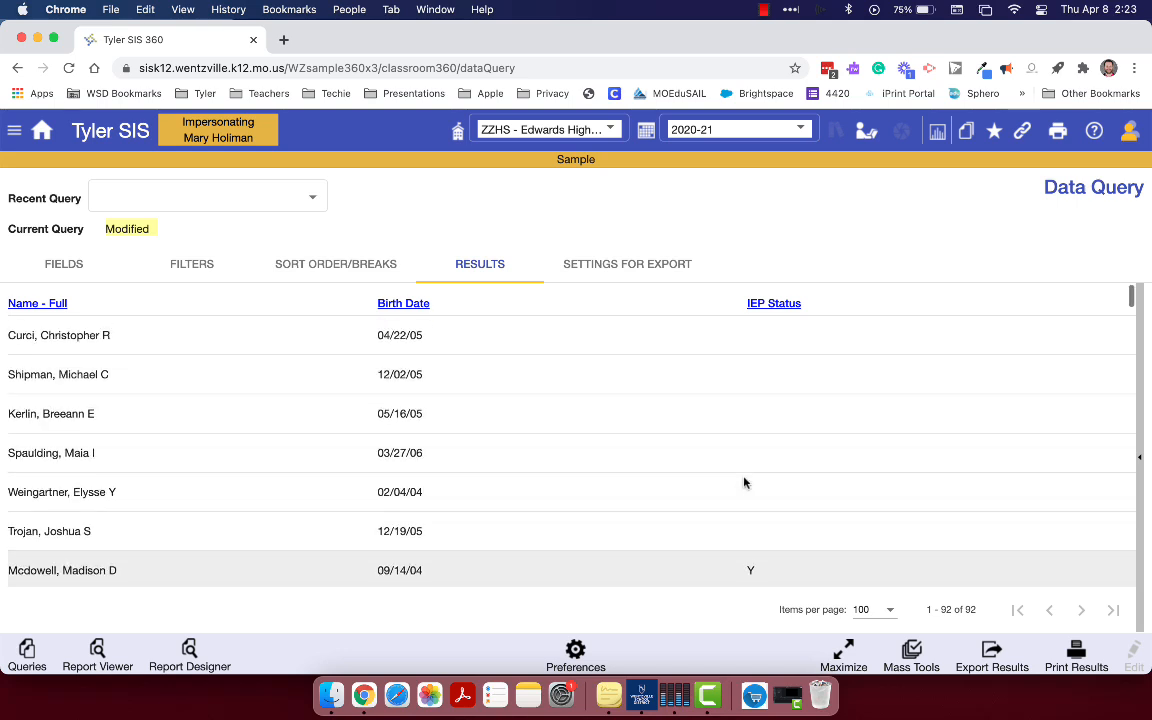
Move Birth Date below IEP Status in the fields to show and check the column order in the results
click(78, 264)
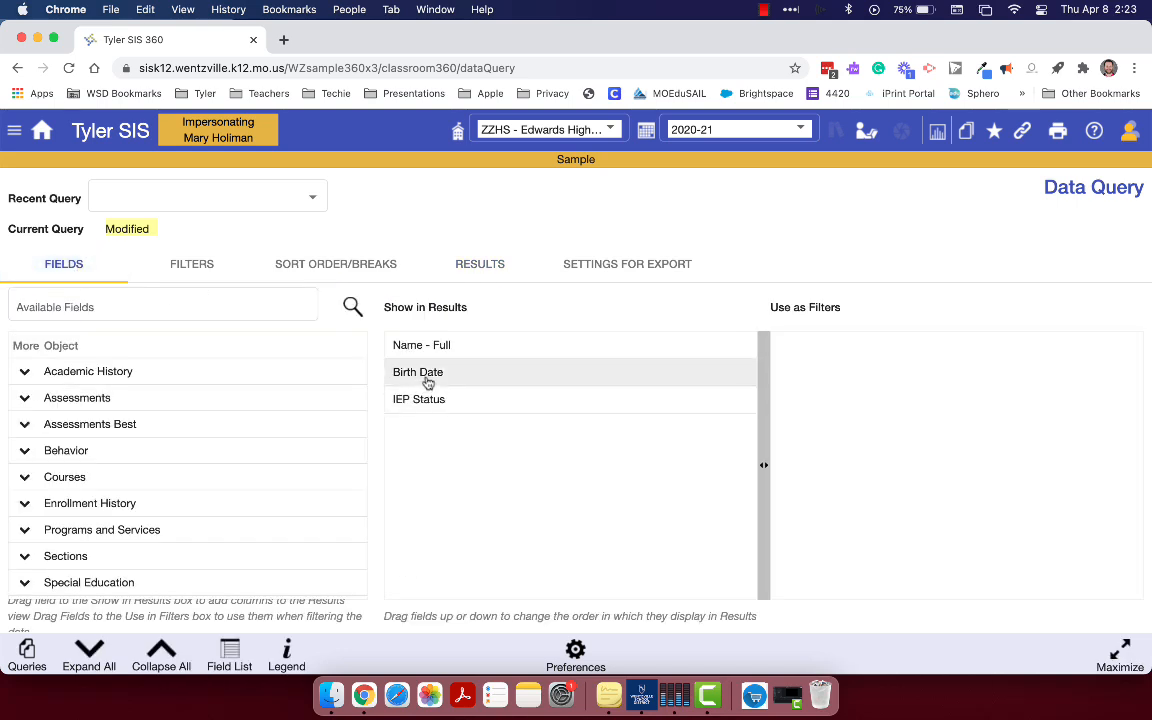
drag(427, 381, 424, 406)
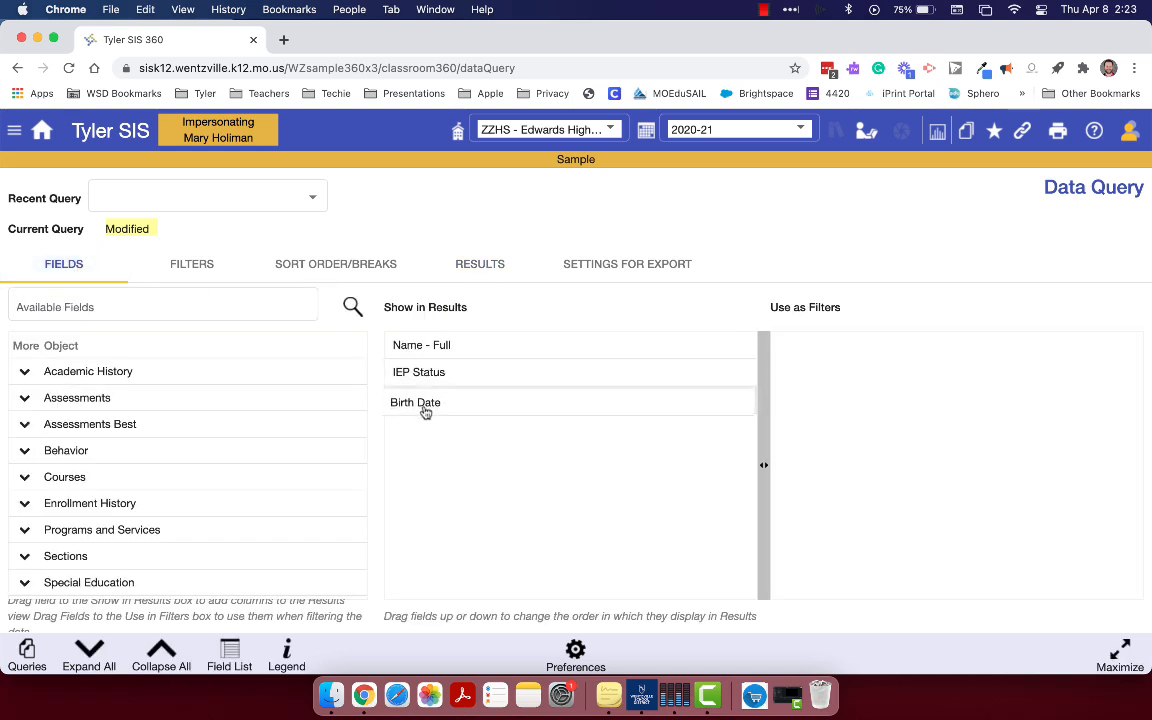
click(491, 267)
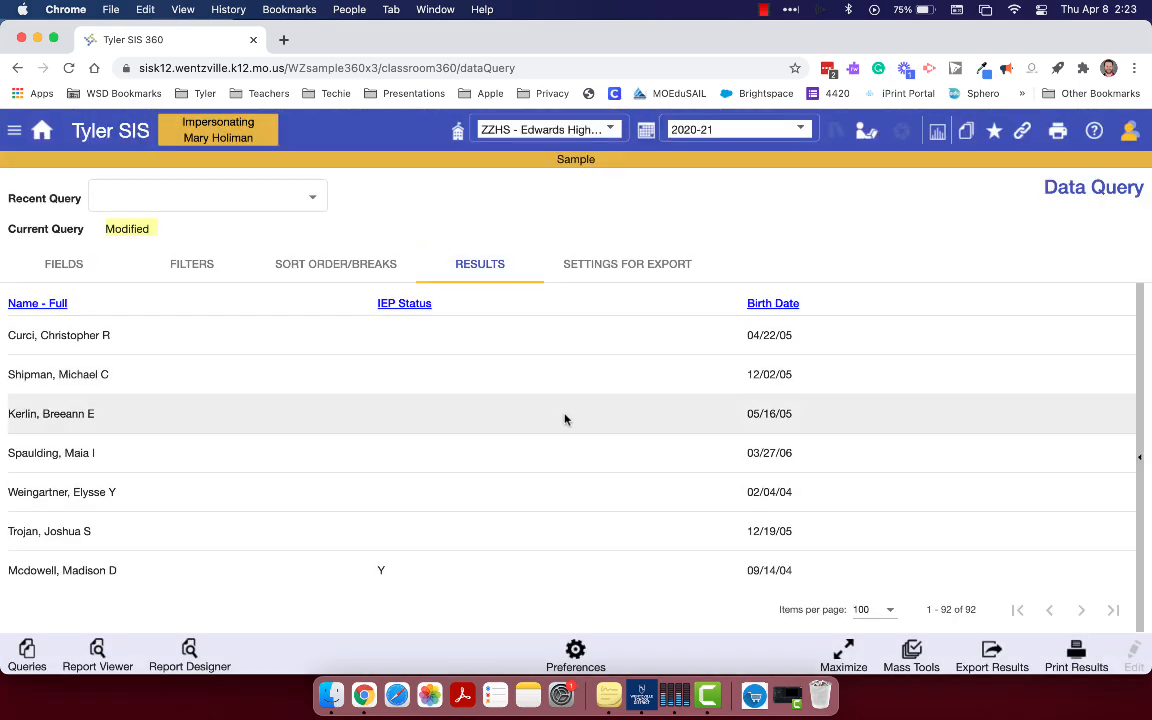
scroll(393, 386, down, 4)
scroll(393, 386, up, 3)
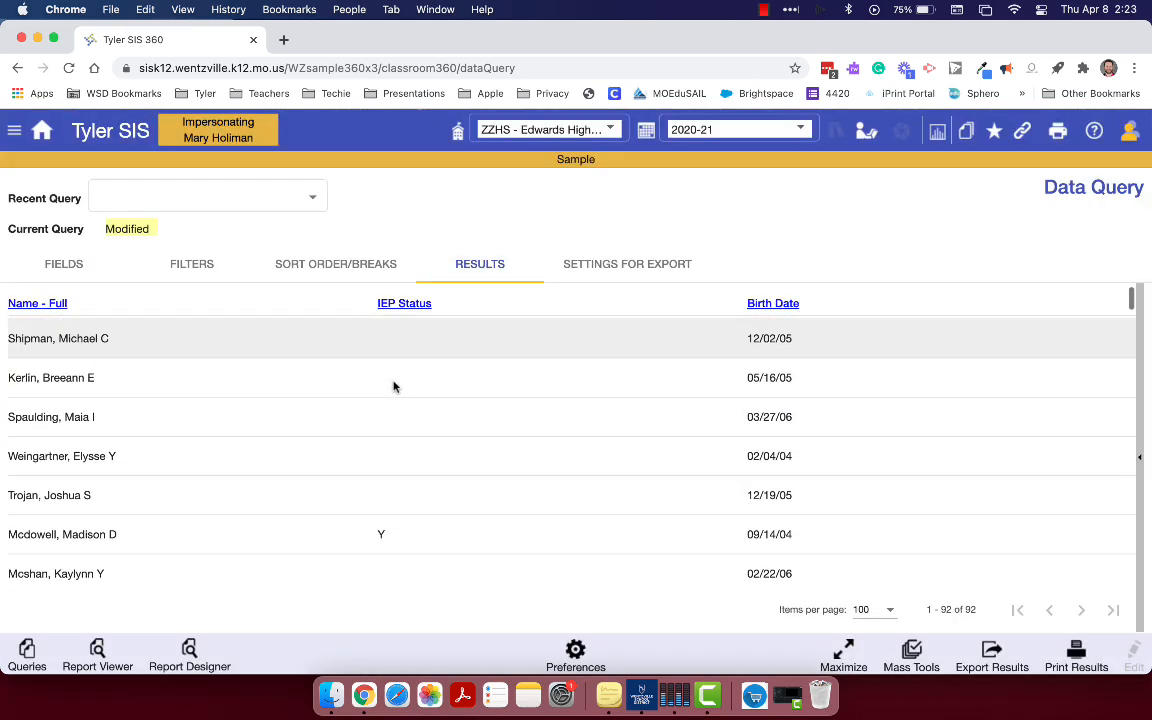
scroll(393, 386, up, 1)
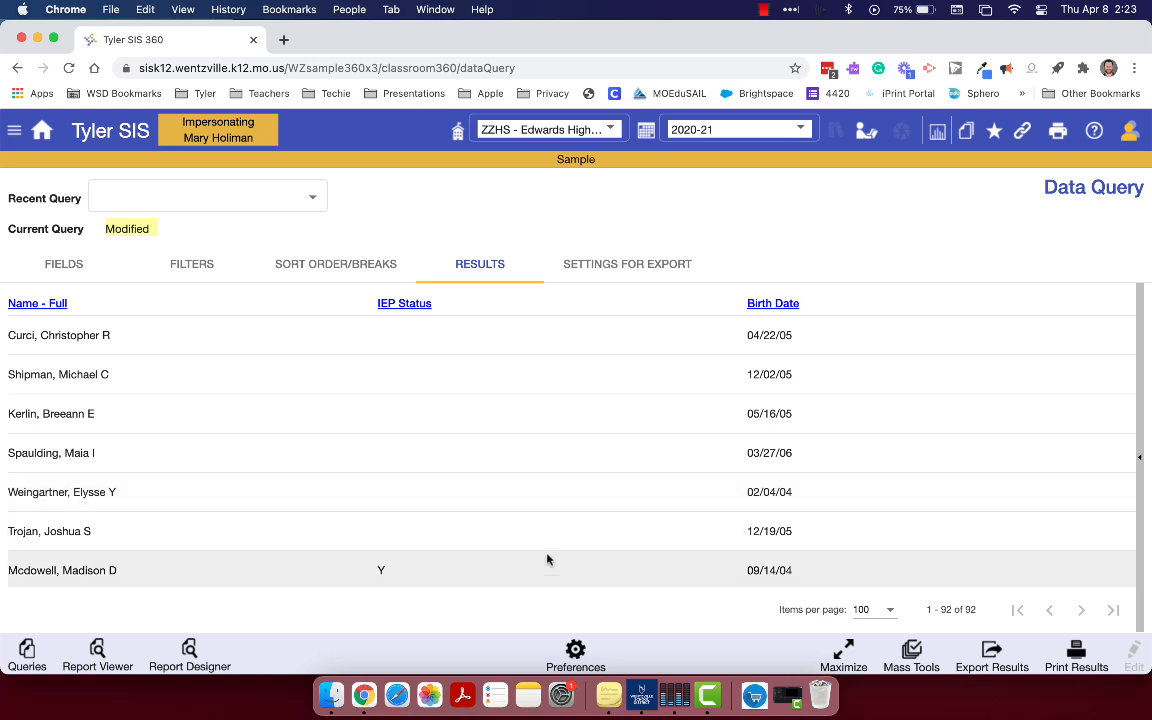
Review the reordered field list once more and look through the whole student list in the results
click(72, 265)
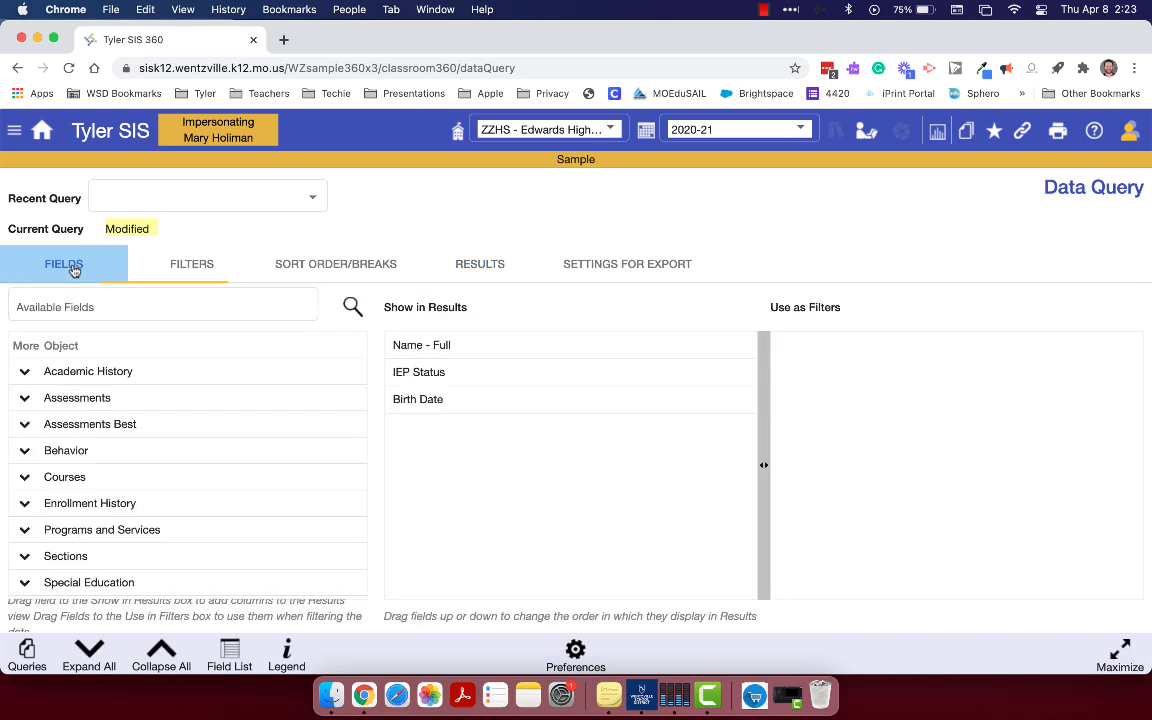
click(477, 266)
scroll(38, 445, down, 10)
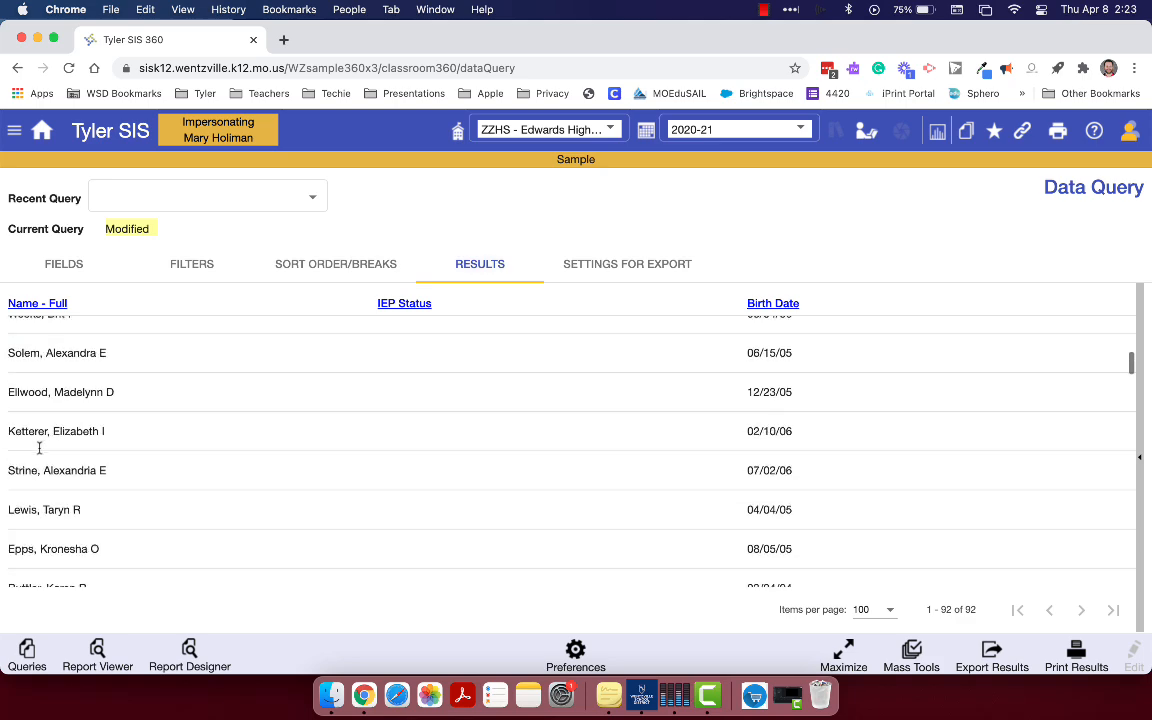
scroll(38, 447, down, 8)
scroll(39, 450, up, 10)
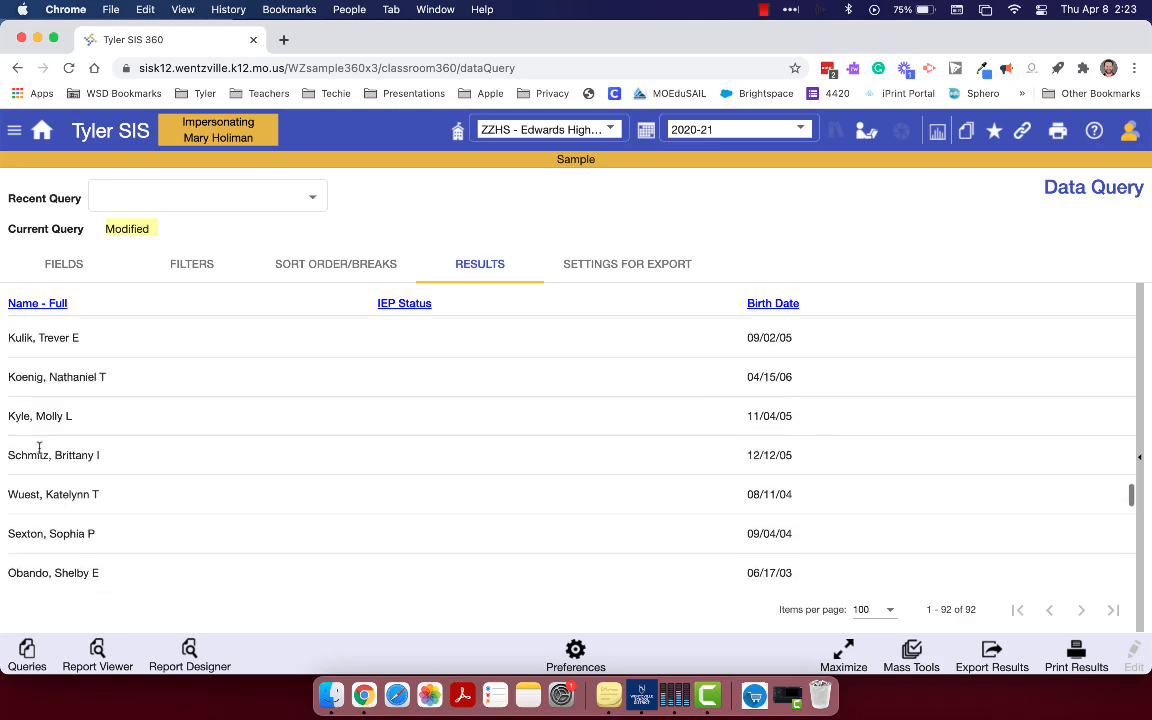
scroll(38, 450, up, 8)
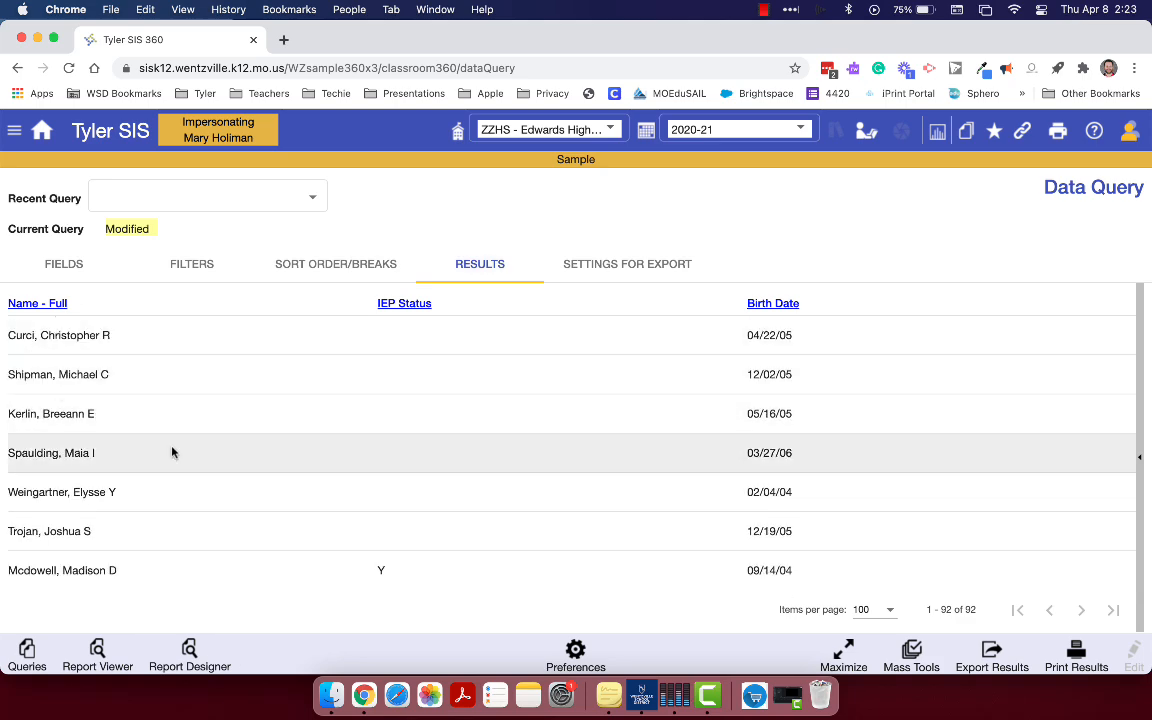
Return to the field selection and remove Birth Date and IEP Status from the fields shown in the results
double_click(88, 260)
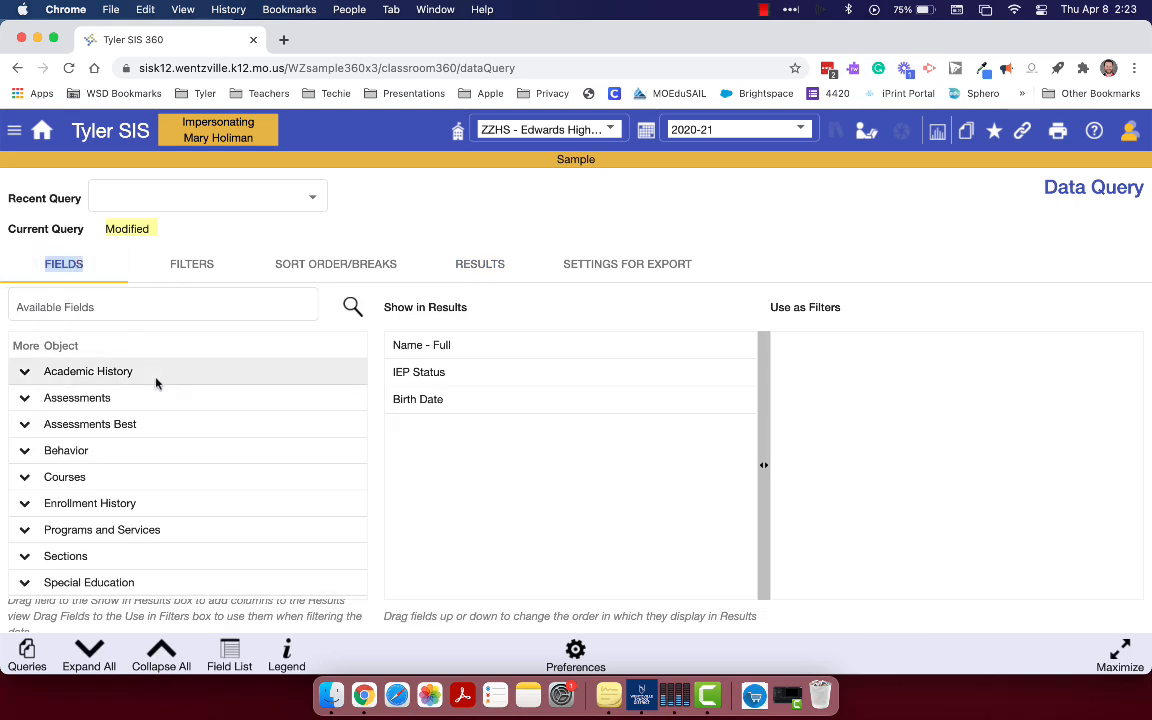
scroll(103, 480, down, 4)
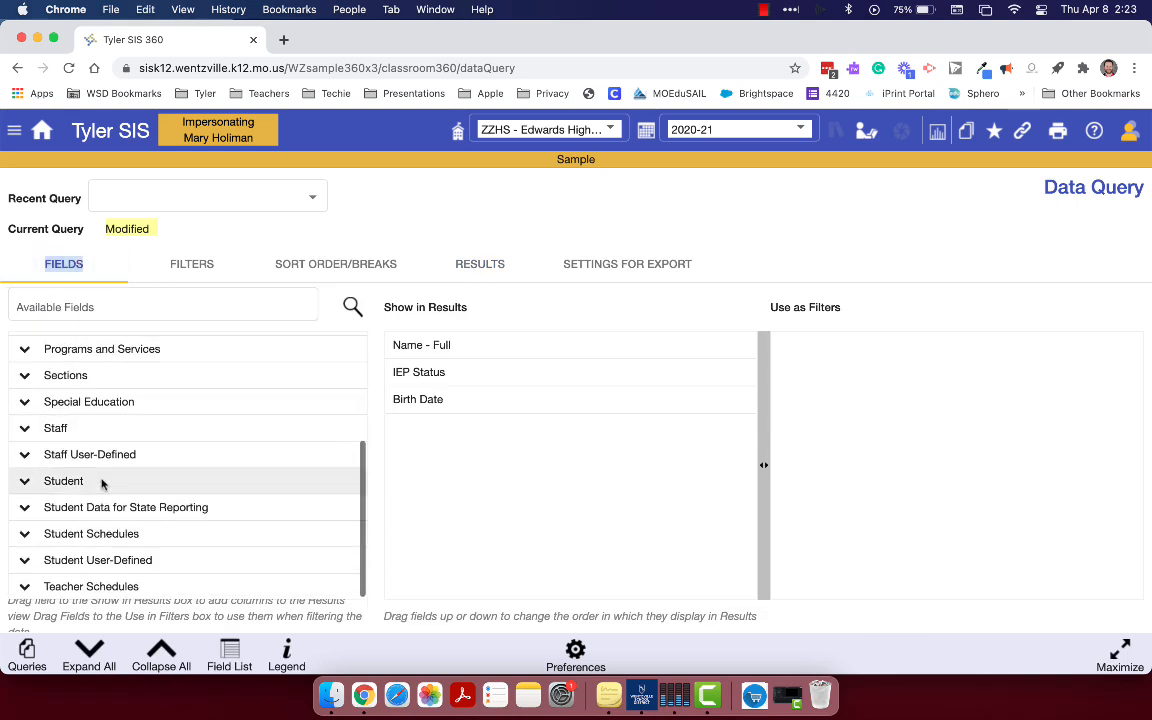
click(73, 309)
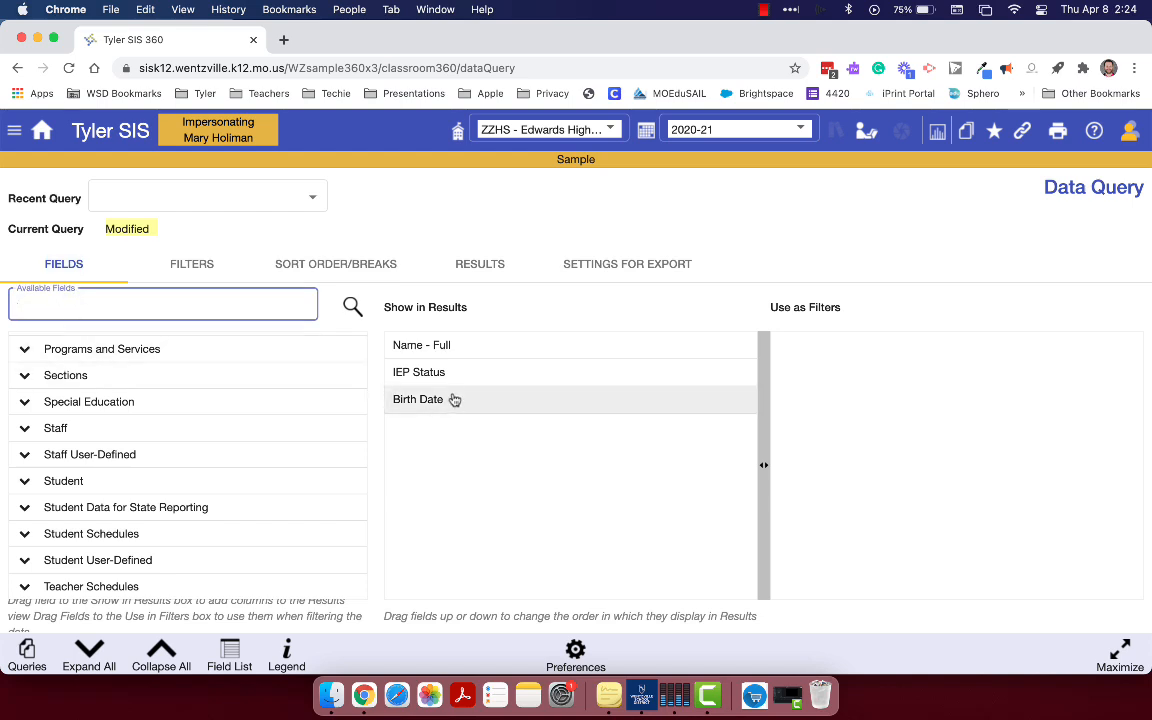
drag(457, 399, 110, 444)
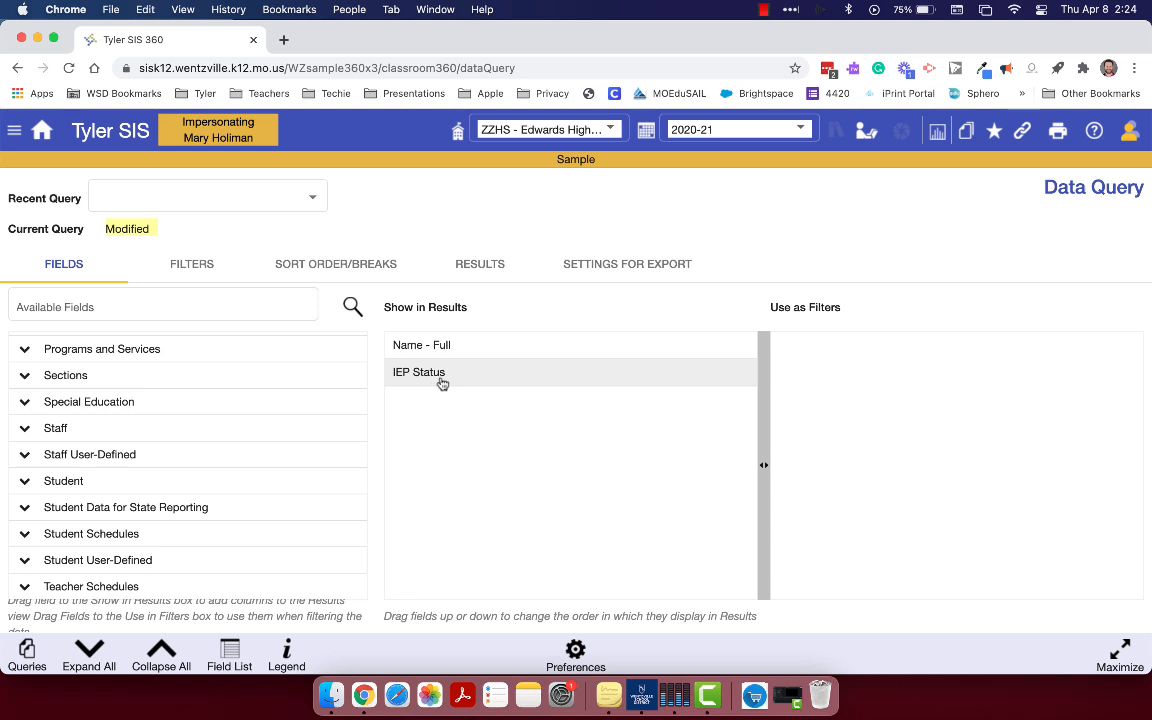
drag(442, 383, 81, 434)
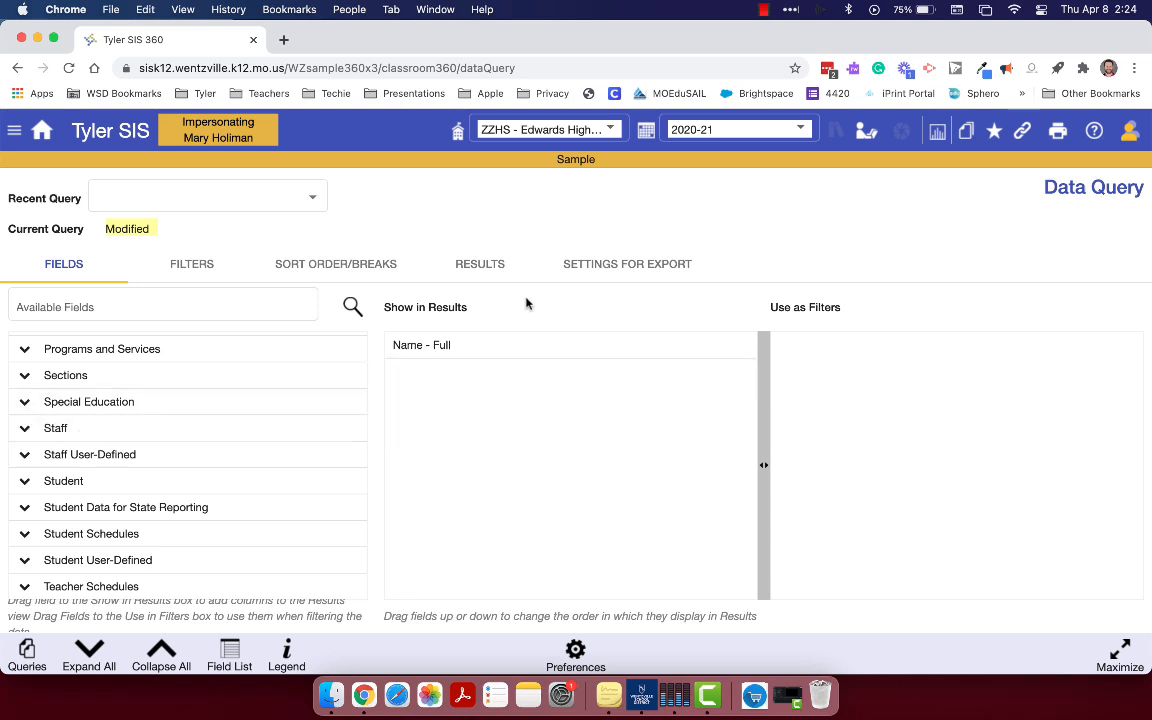
Search the available fields for "emergency"
click(127, 308)
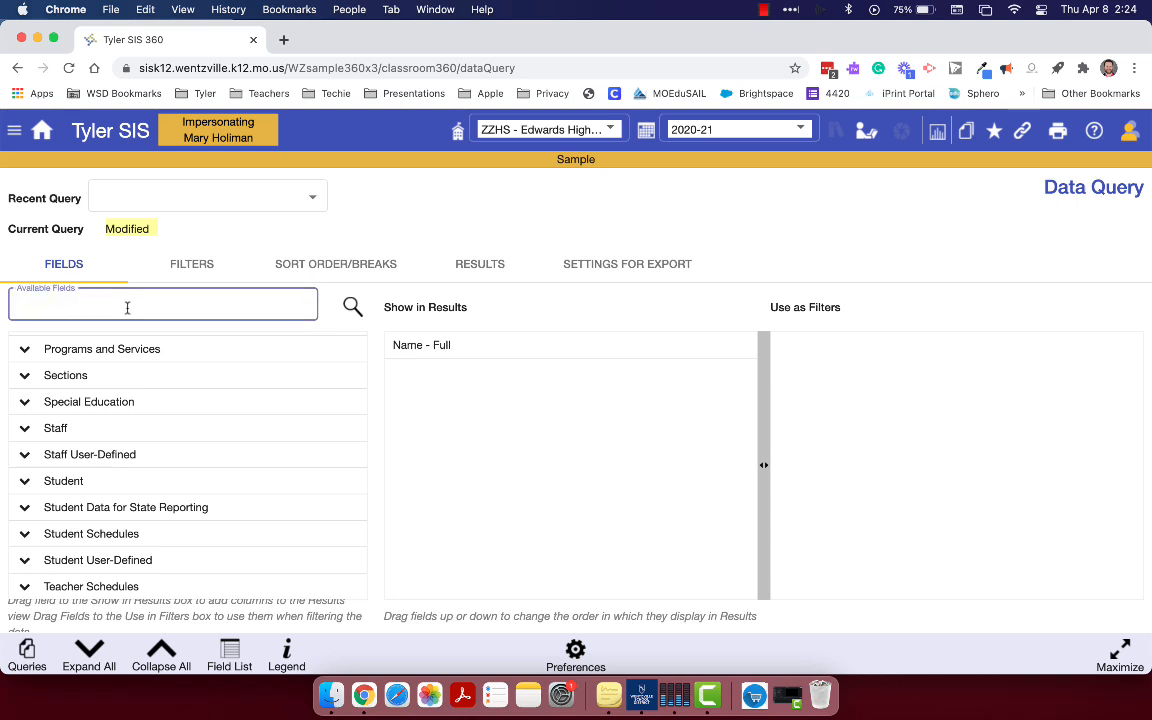
text(em)
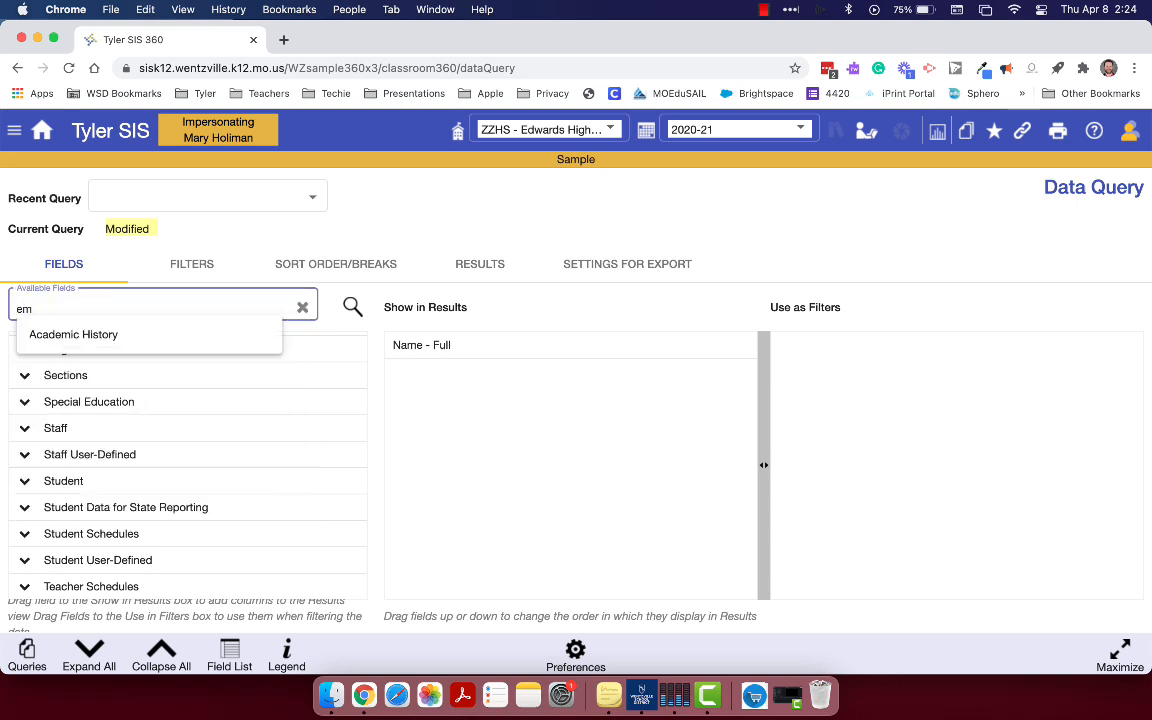
text(ergency)
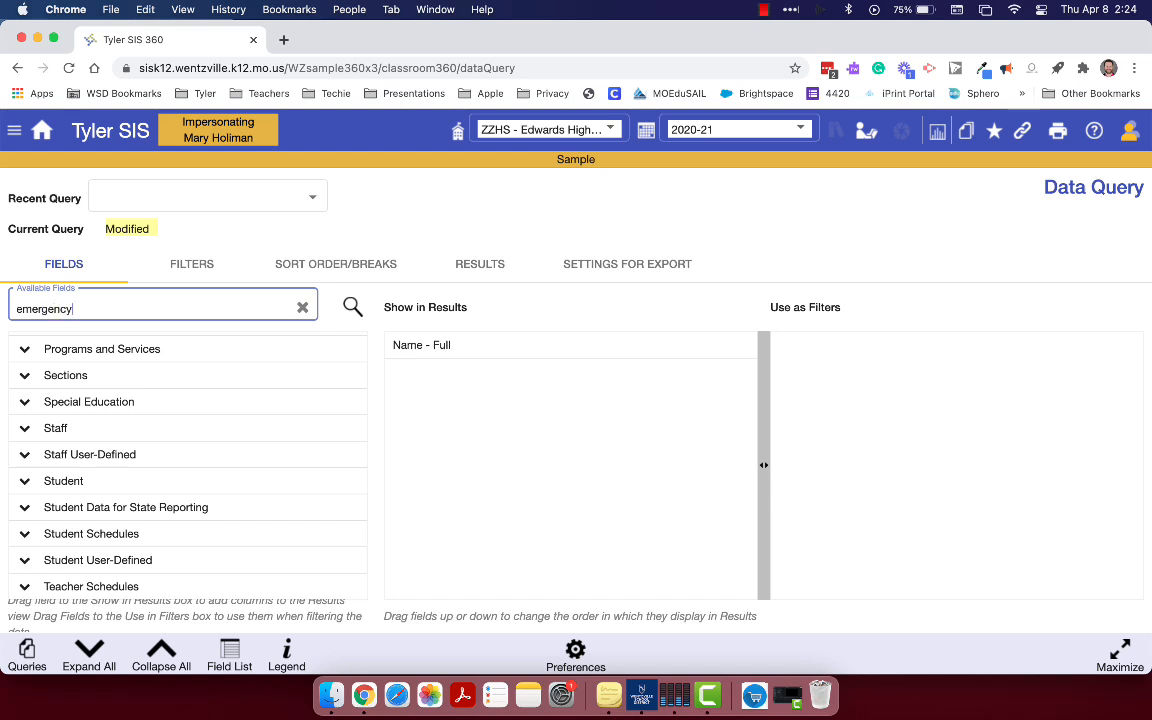
key(Return)
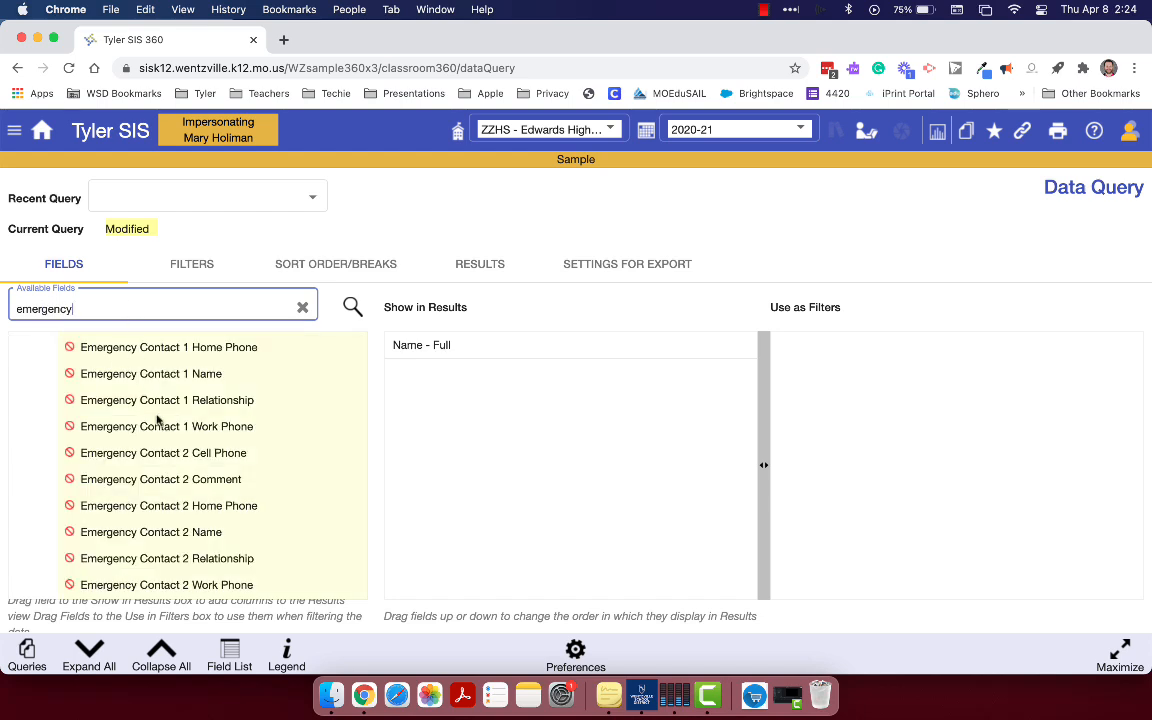
Look through the Staff and Student fields that match the "emergency" search
scroll(190, 478, down, 5)
scroll(190, 480, up, 2)
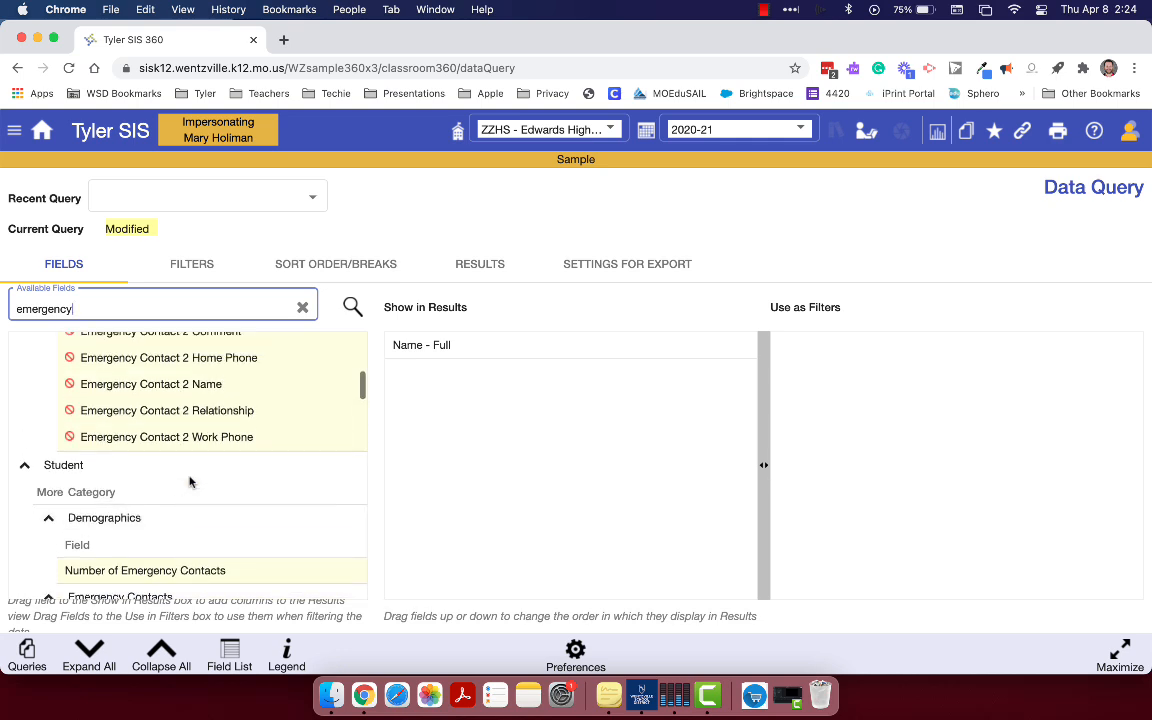
scroll(190, 482, up, 5)
scroll(190, 482, down, 2)
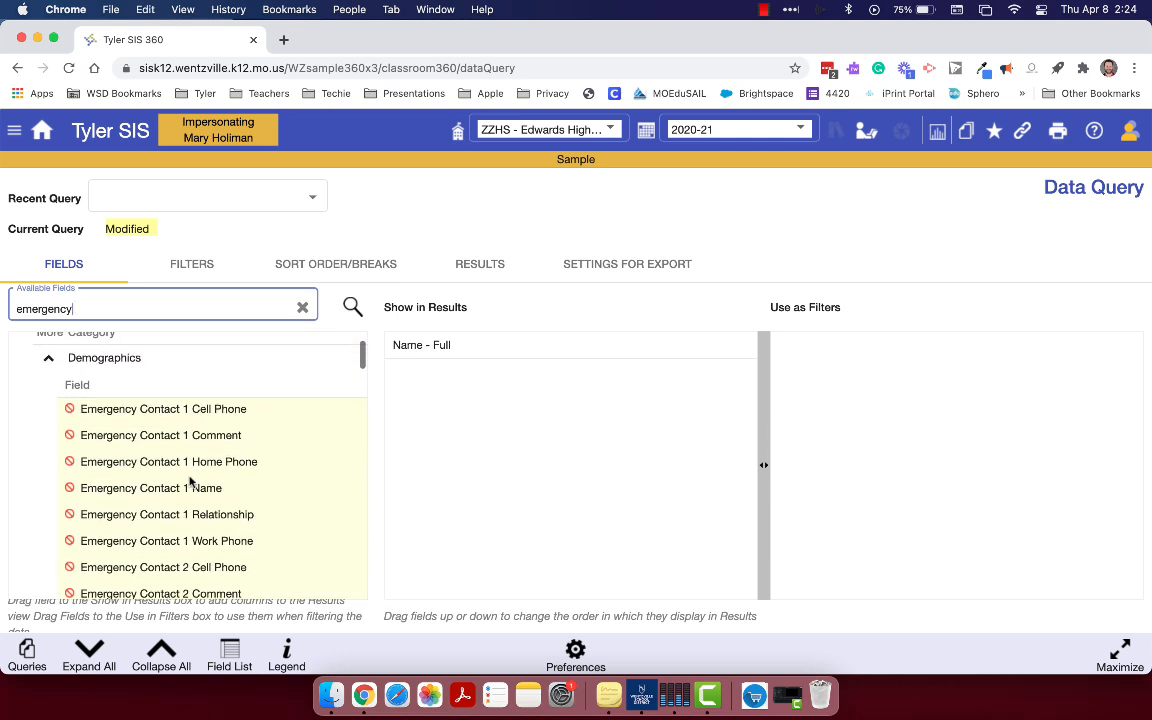
scroll(190, 482, up, 3)
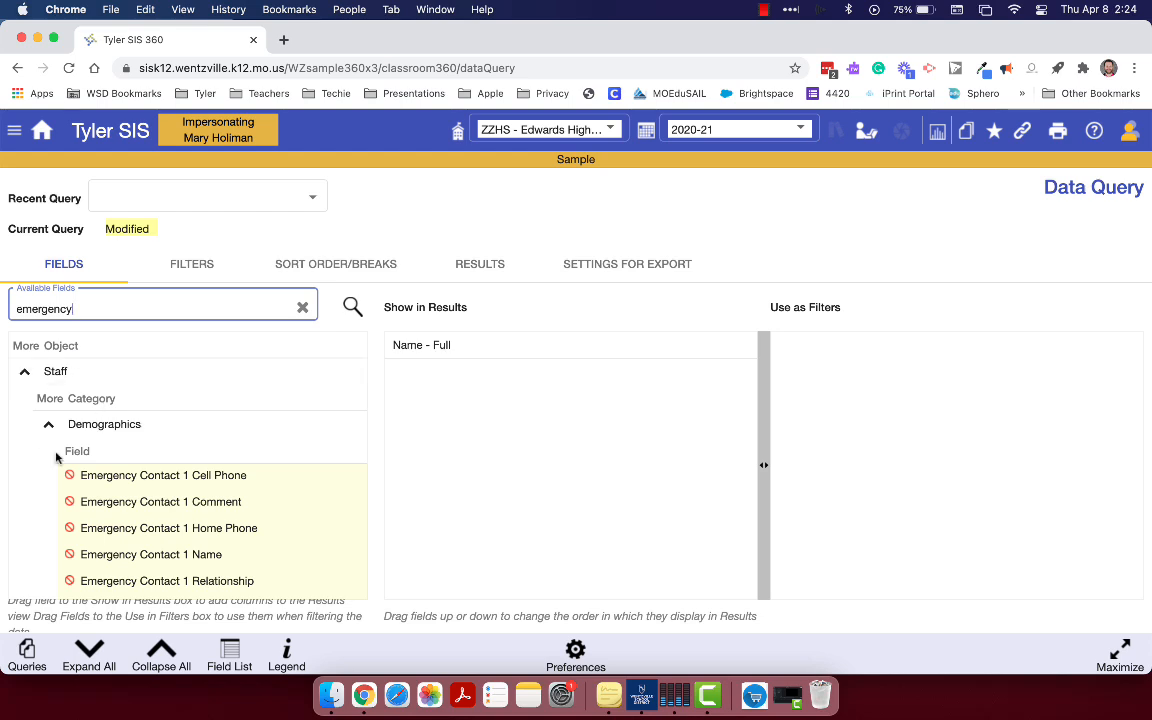
scroll(147, 530, down, 3)
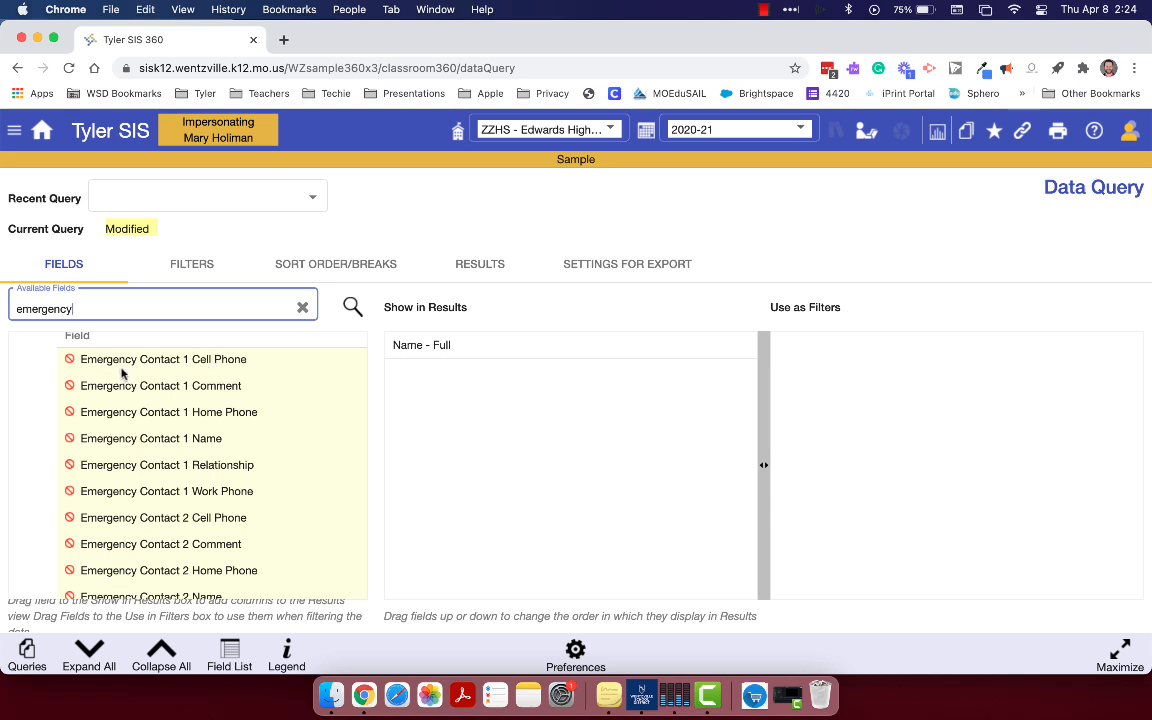
scroll(72, 361, up, 3)
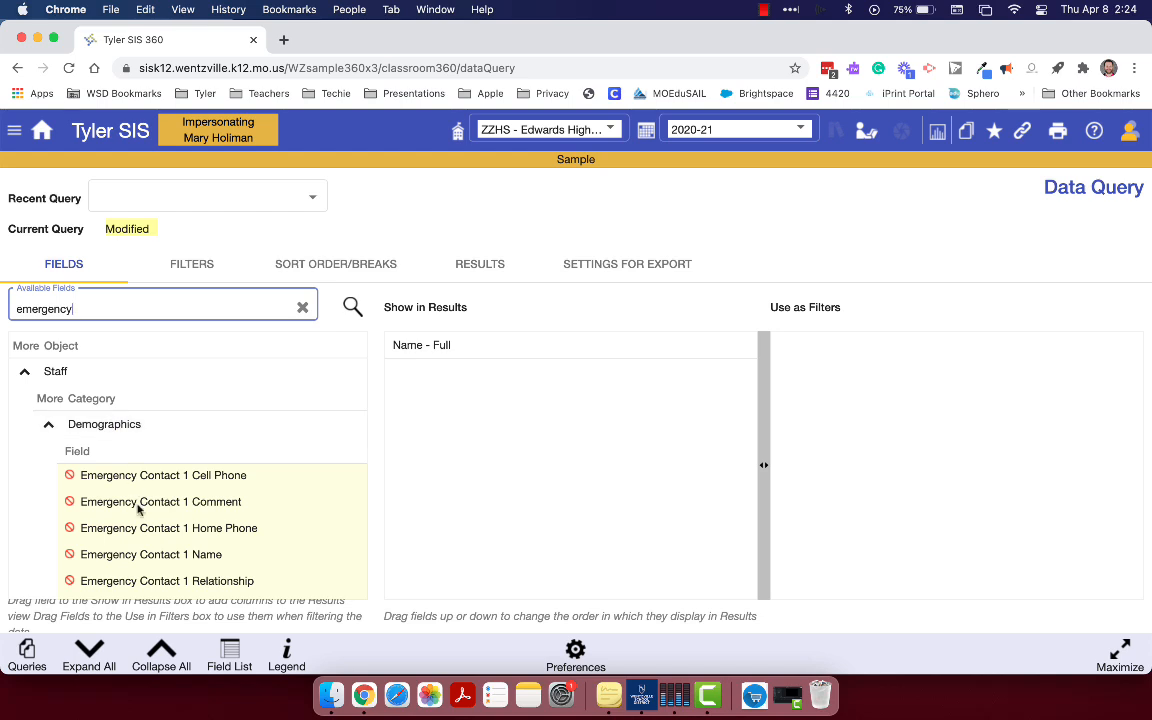
scroll(137, 512, down, 1)
scroll(137, 512, up, 2)
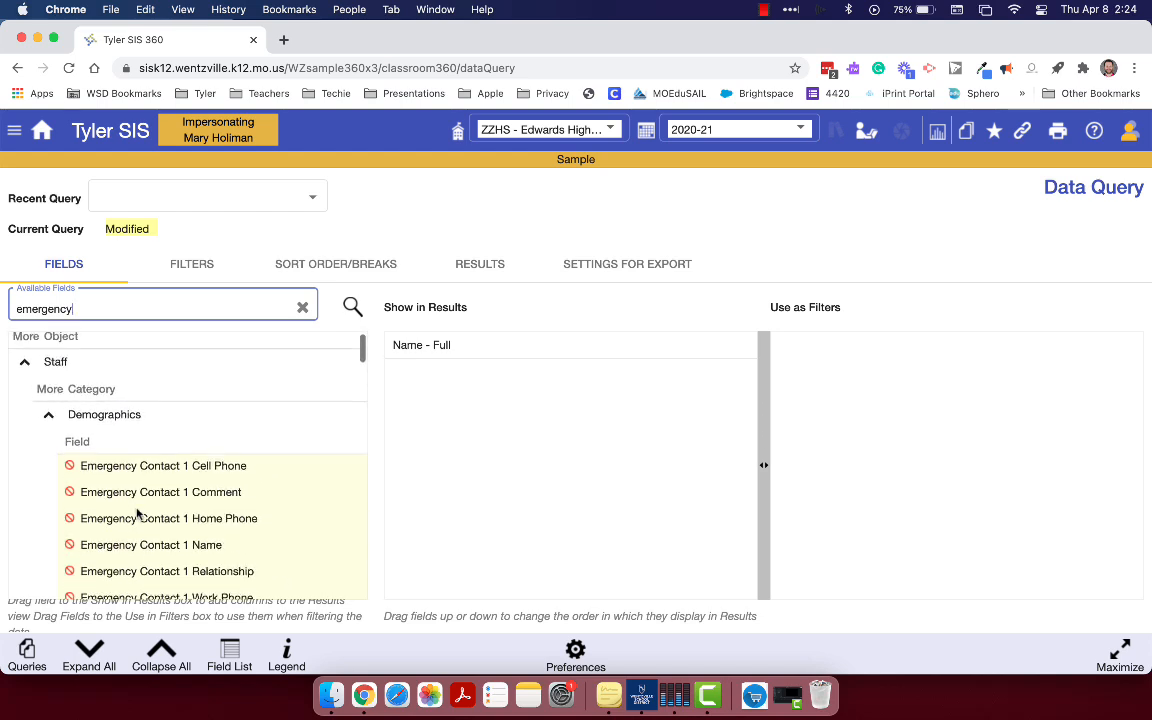
Collapse the Staff fields and add the Student fields Emergency Contact 1 Name and Emergency Contact 1 Cell Phone below Name - Full in the results
click(25, 373)
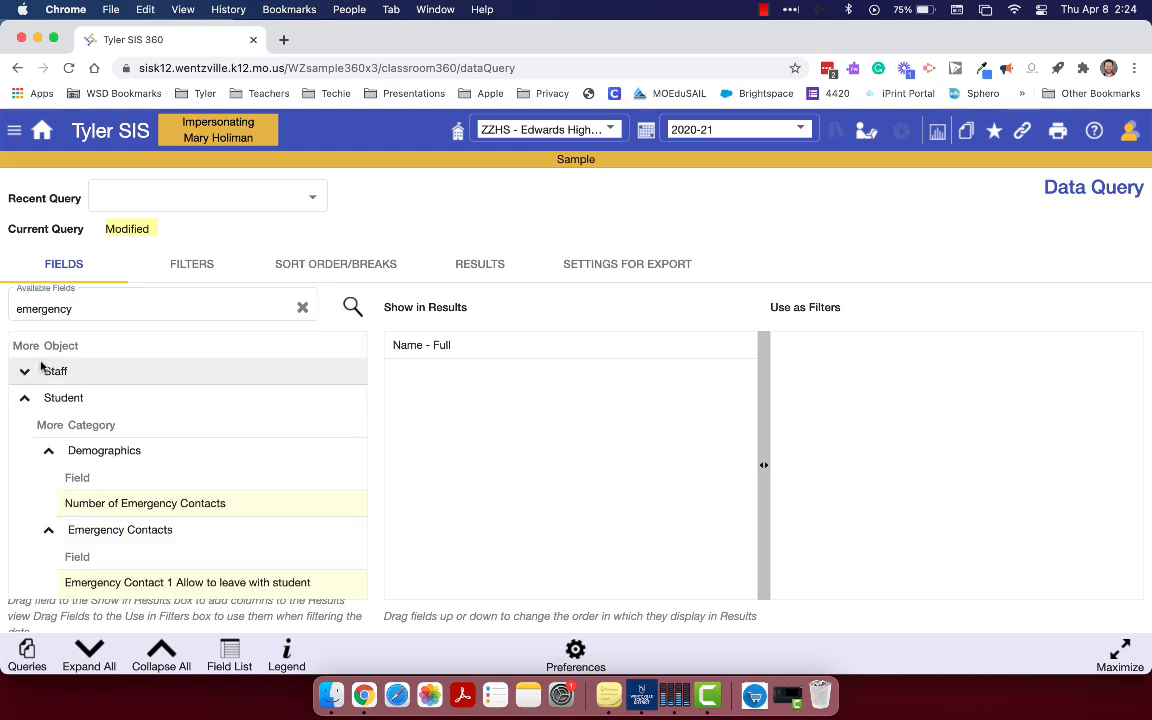
scroll(95, 450, down, 2)
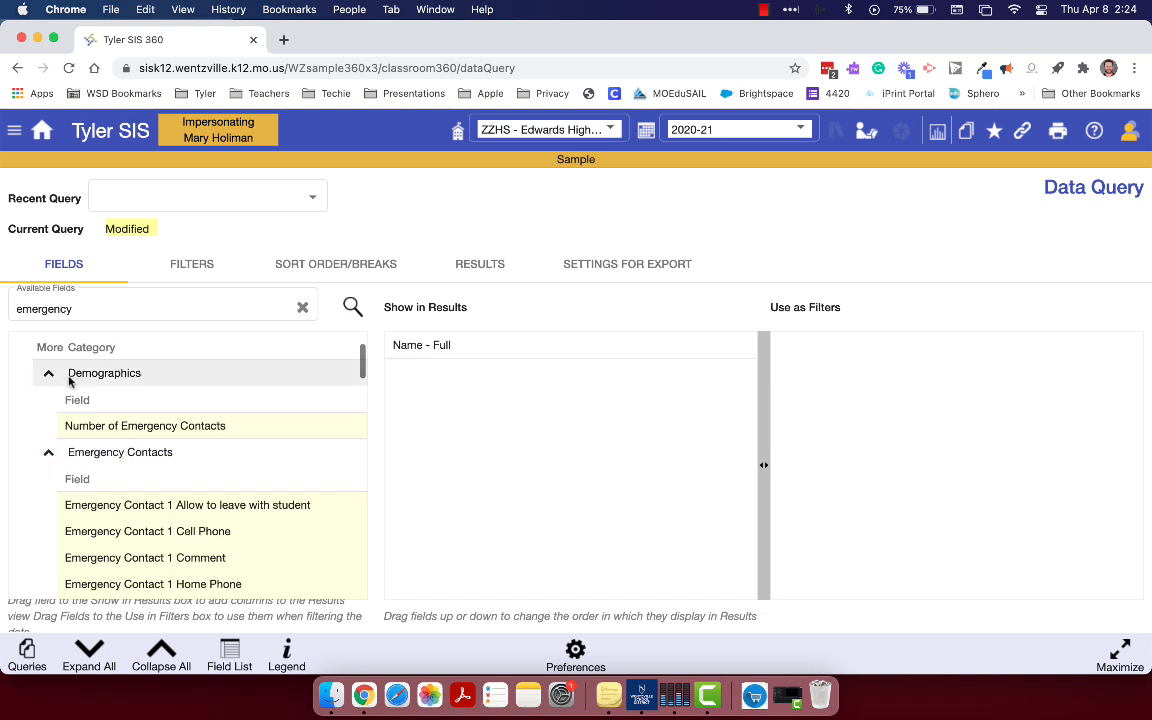
scroll(65, 390, up, 2)
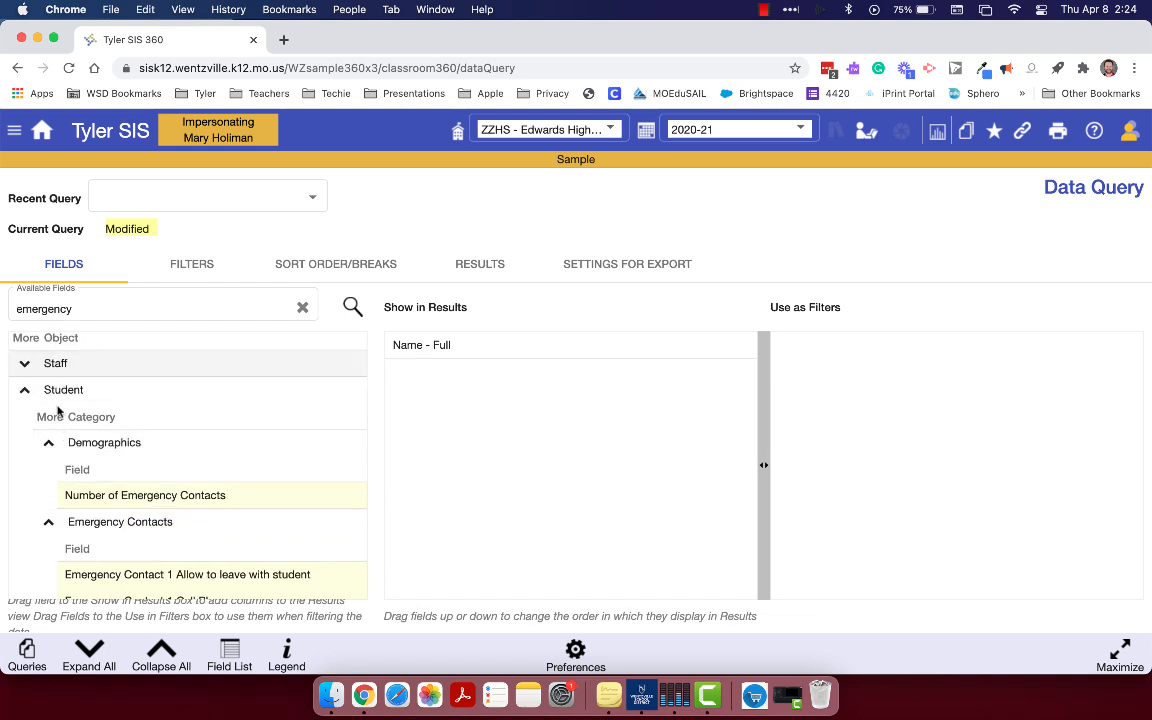
scroll(150, 455, down, 3)
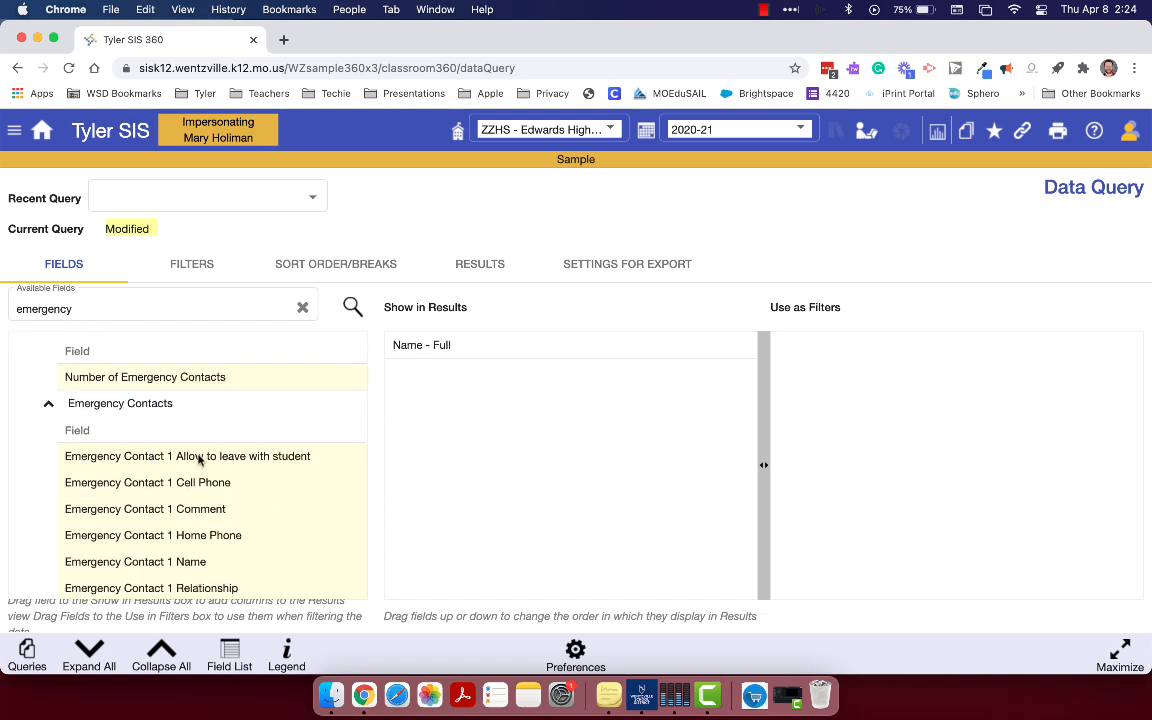
scroll(198, 459, down, 2)
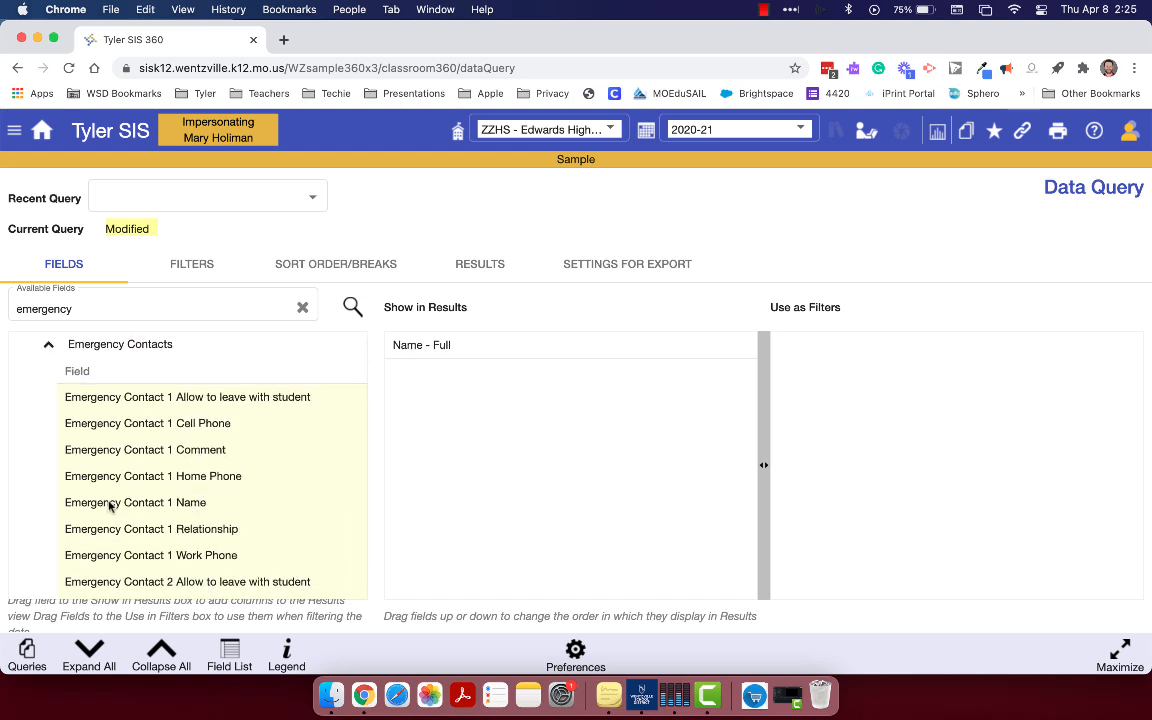
drag(110, 506, 463, 376)
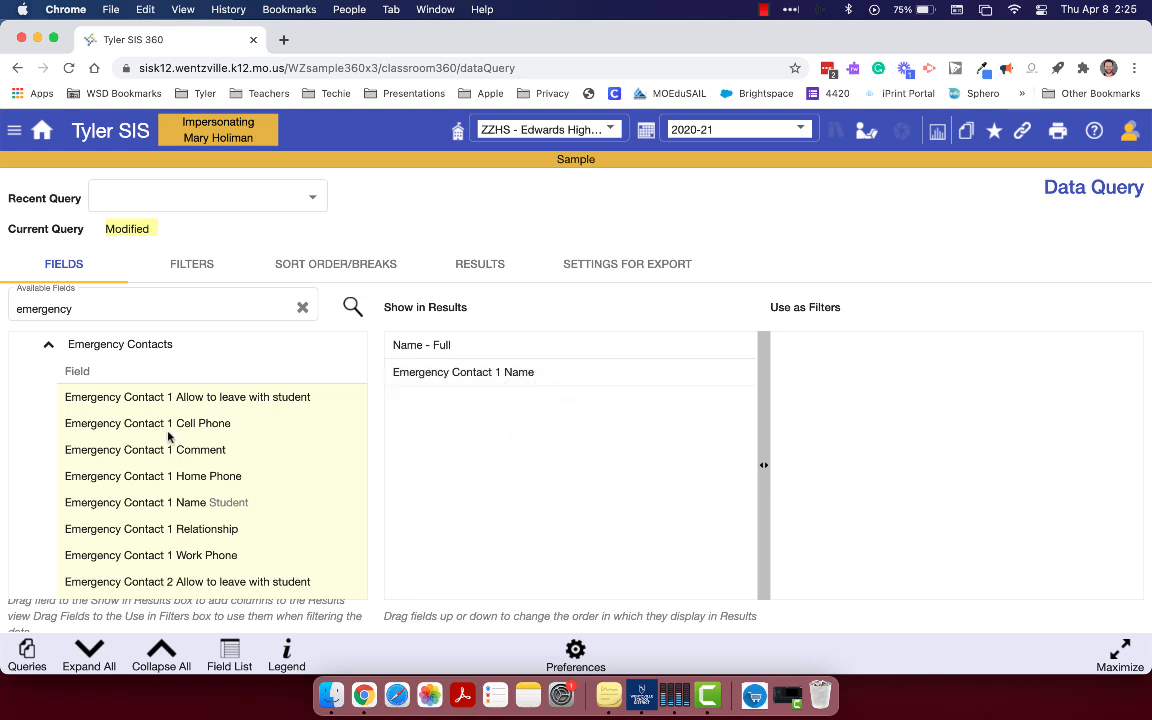
drag(117, 429, 494, 422)
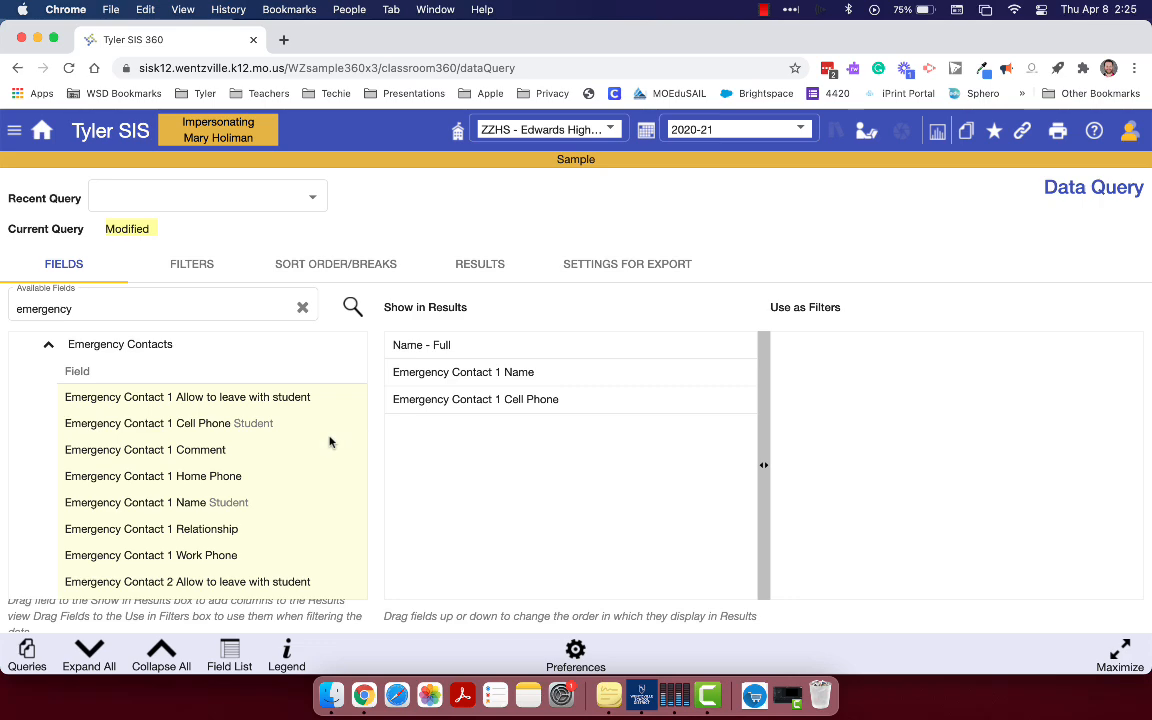
Browse the remaining student emergency contact fields and look through the emergency contact names and cell phones in the query results
scroll(320, 543, down, 5)
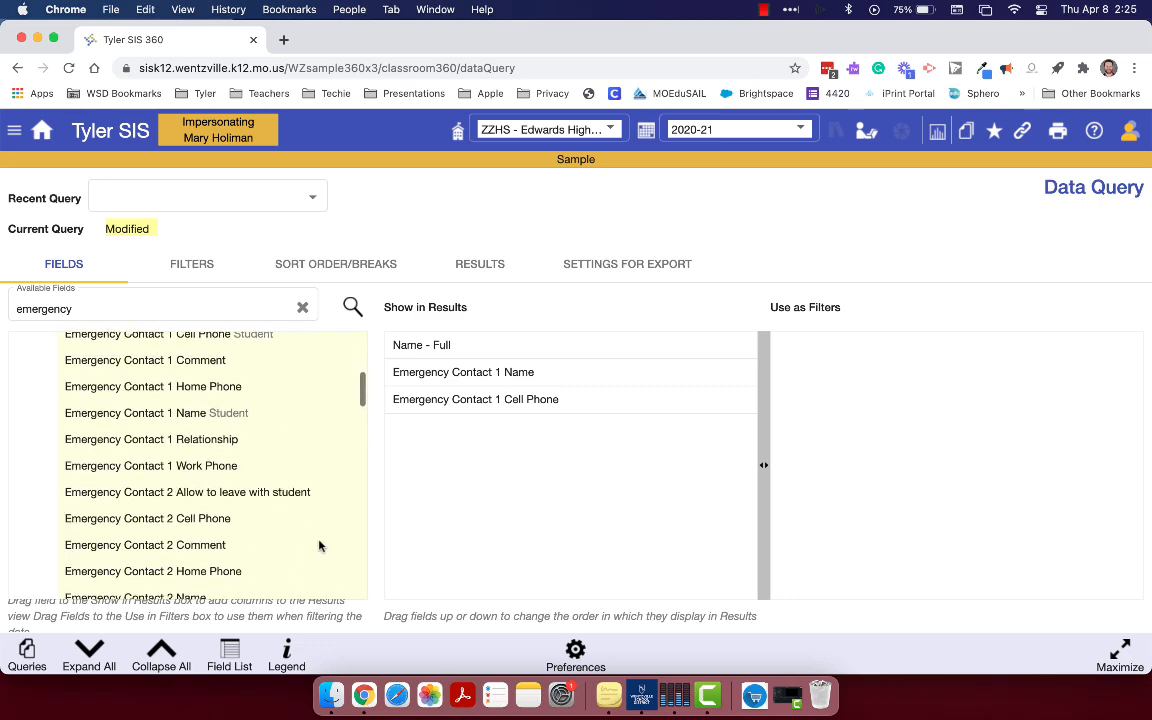
scroll(319, 558, down, 6)
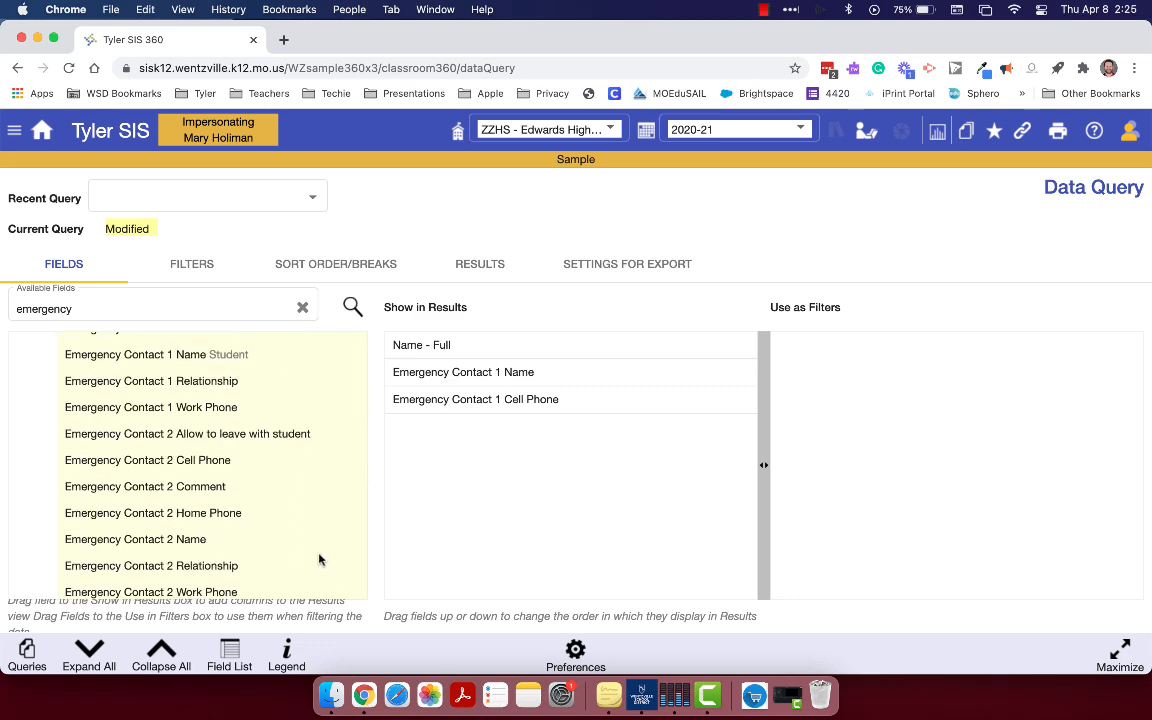
scroll(319, 559, down, 8)
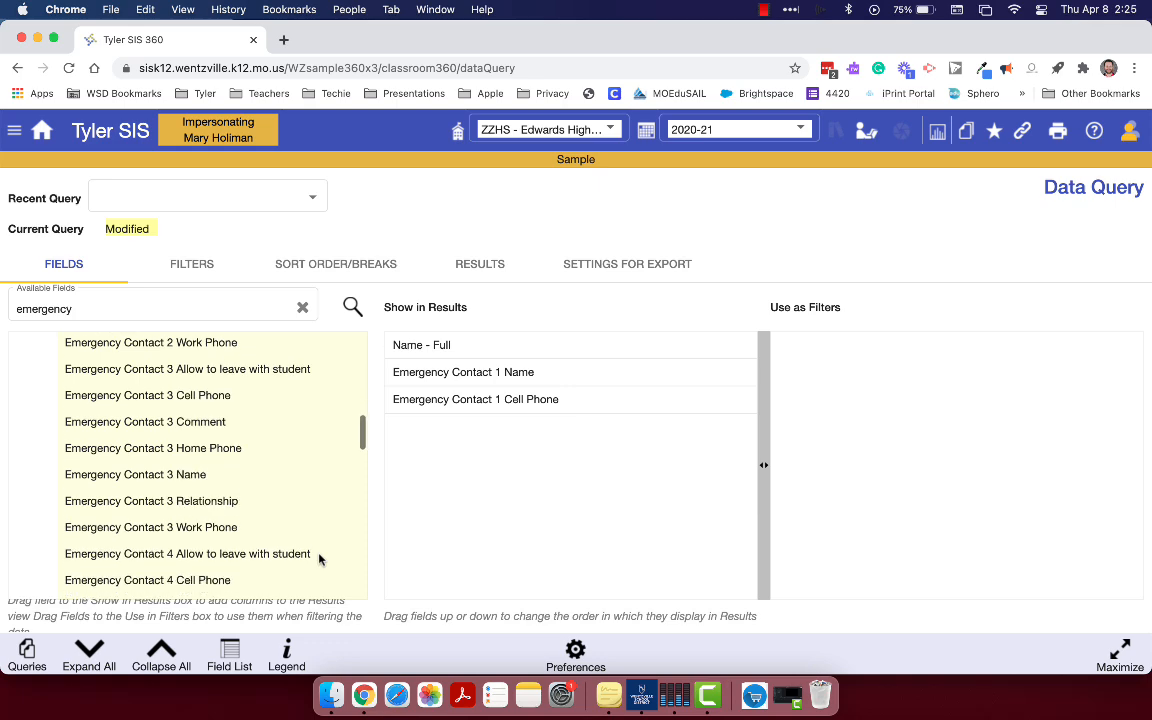
scroll(319, 559, down, 3)
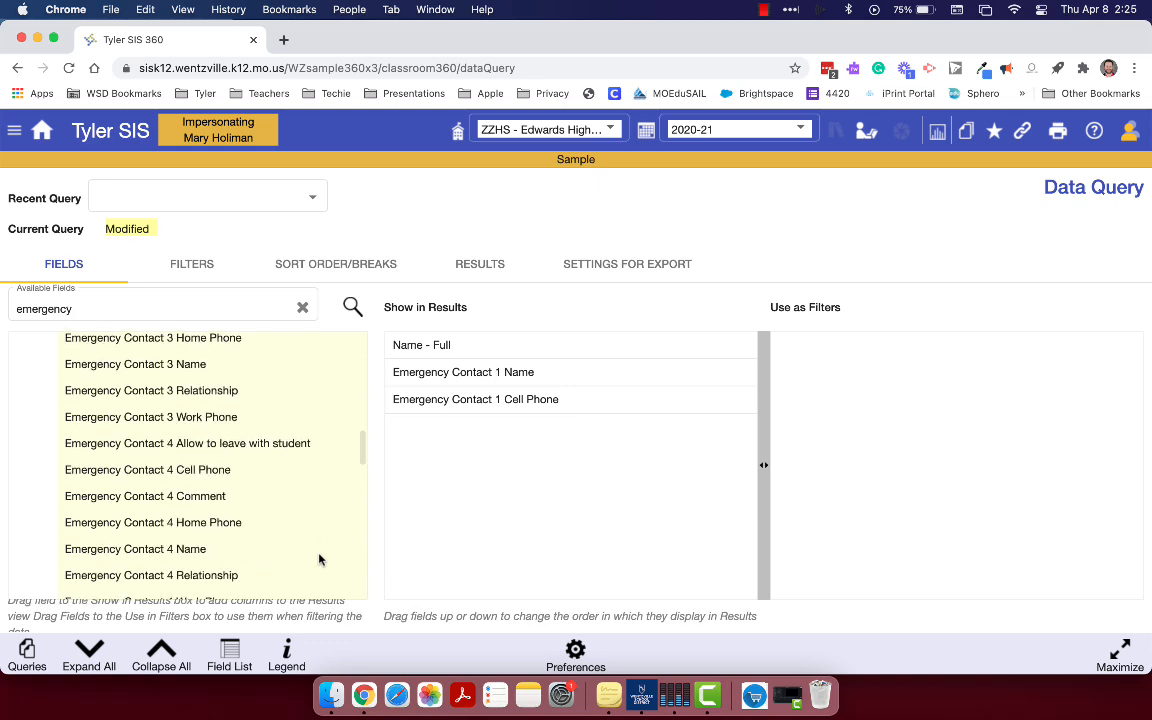
click(472, 268)
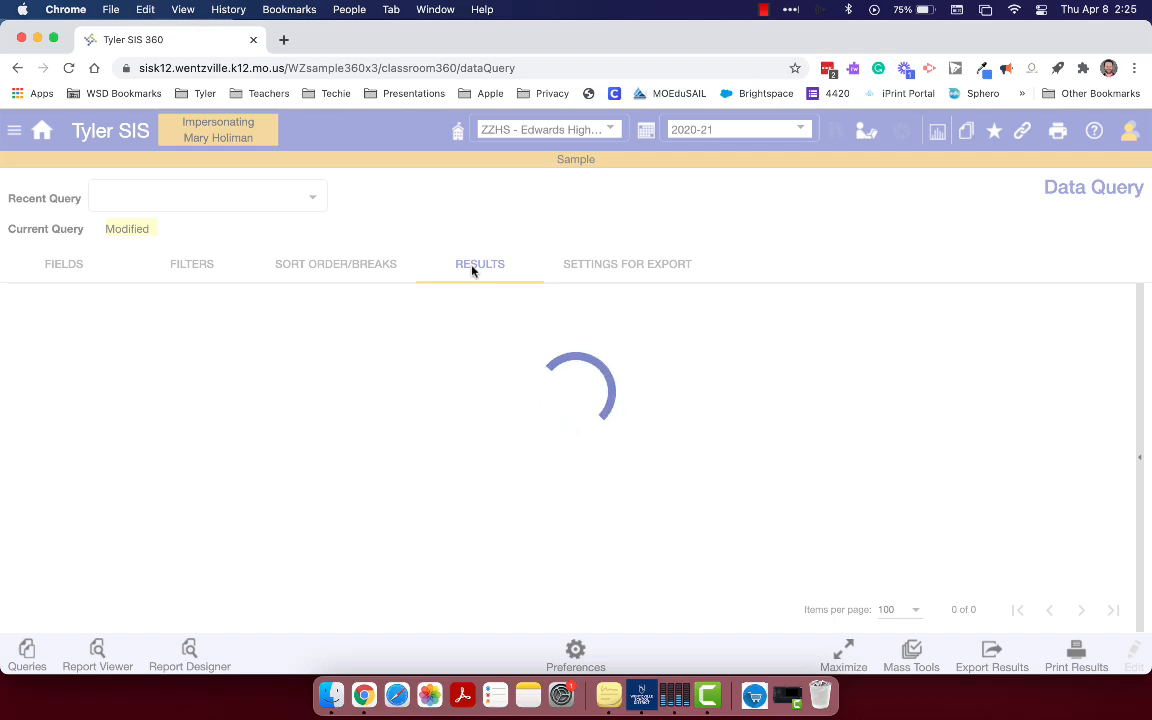
scroll(137, 400, down, 15)
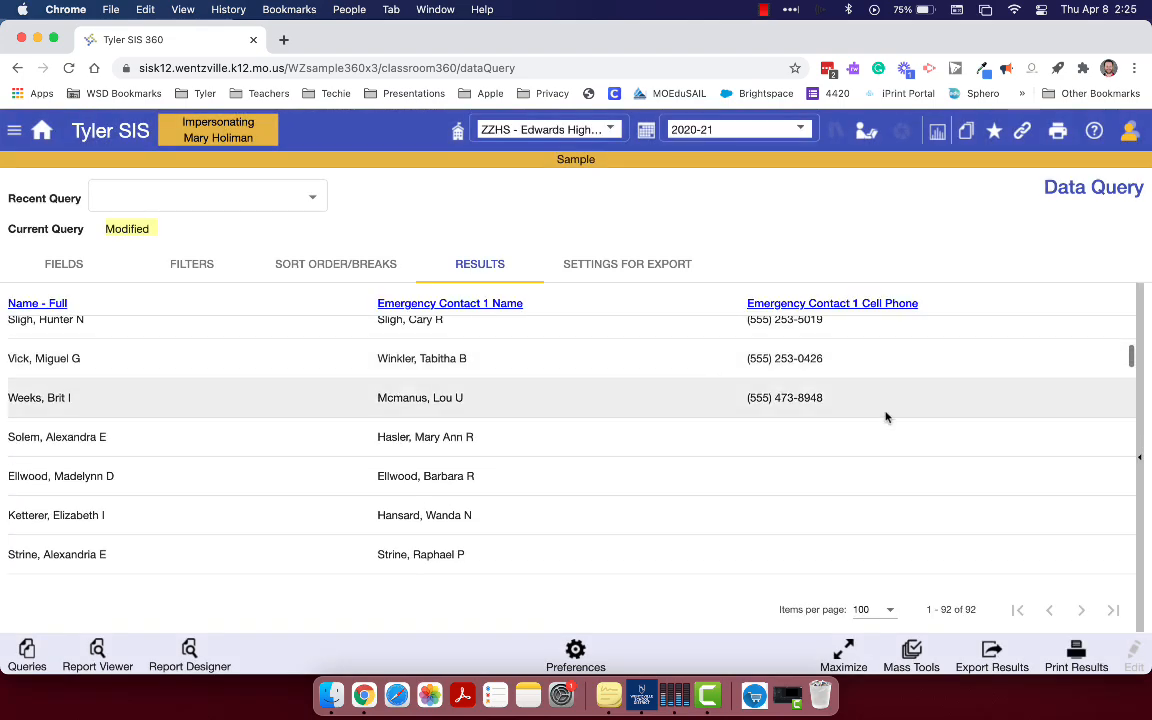
scroll(815, 514, down, 5)
scroll(815, 514, down, 2)
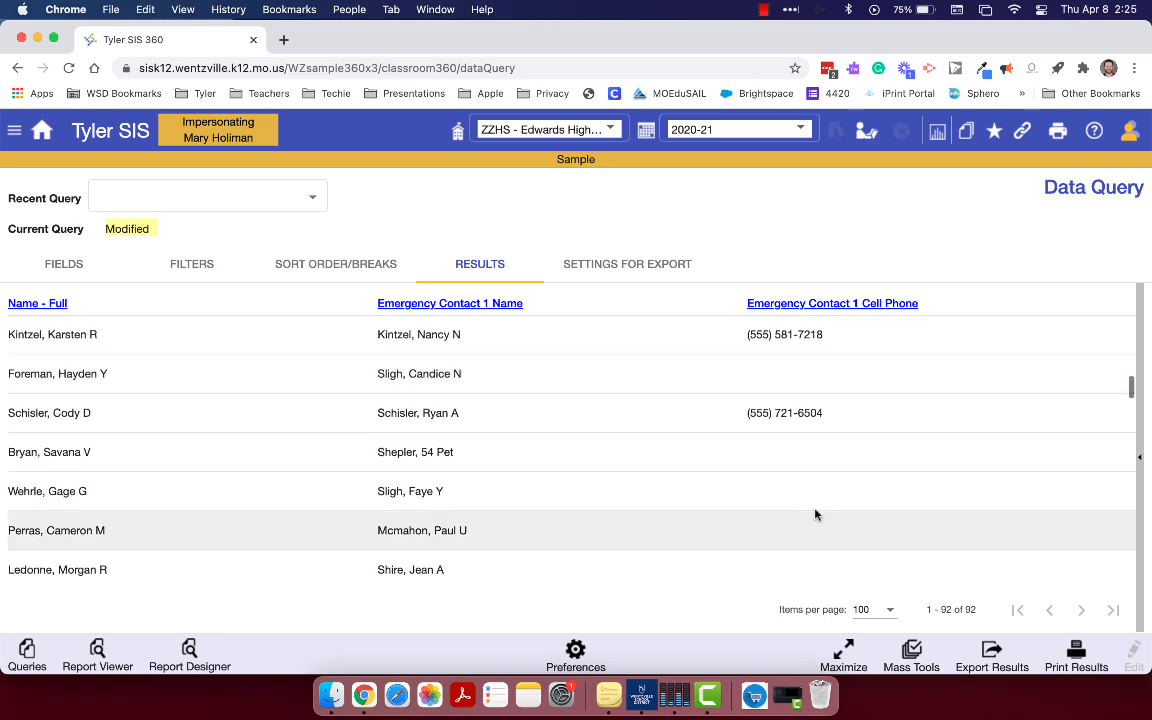
scroll(815, 514, up, 15)
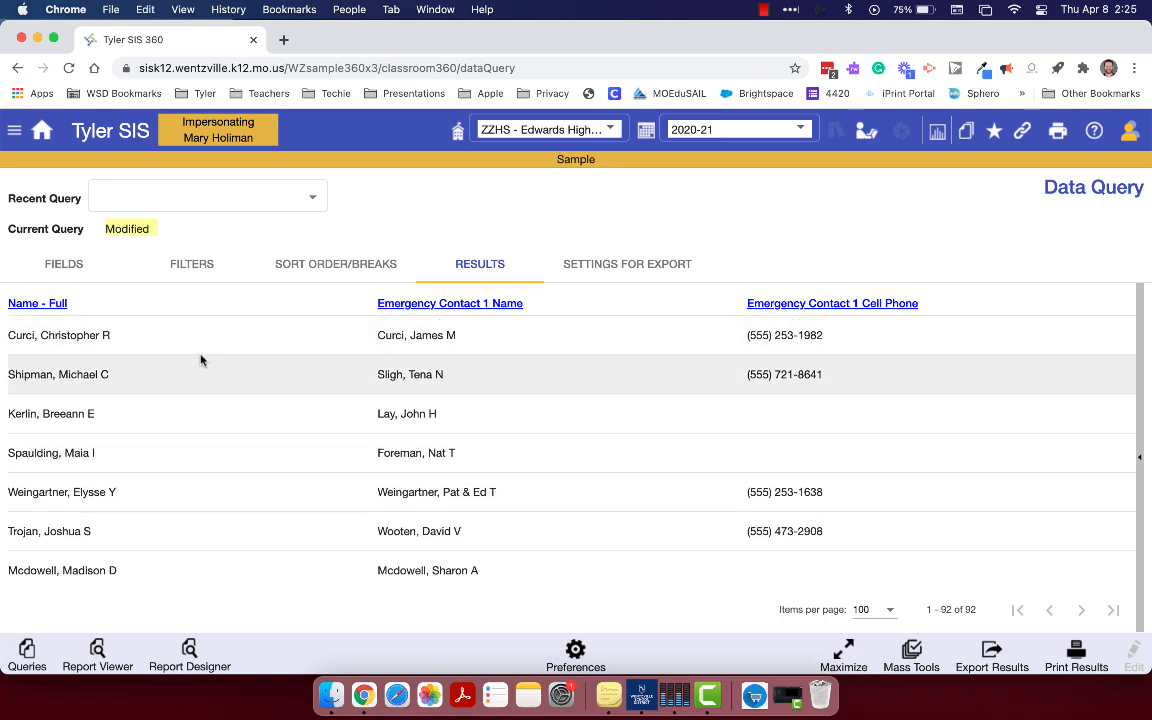
Review the query's field selection, filters, sort order and export settings, and return to the results
click(72, 264)
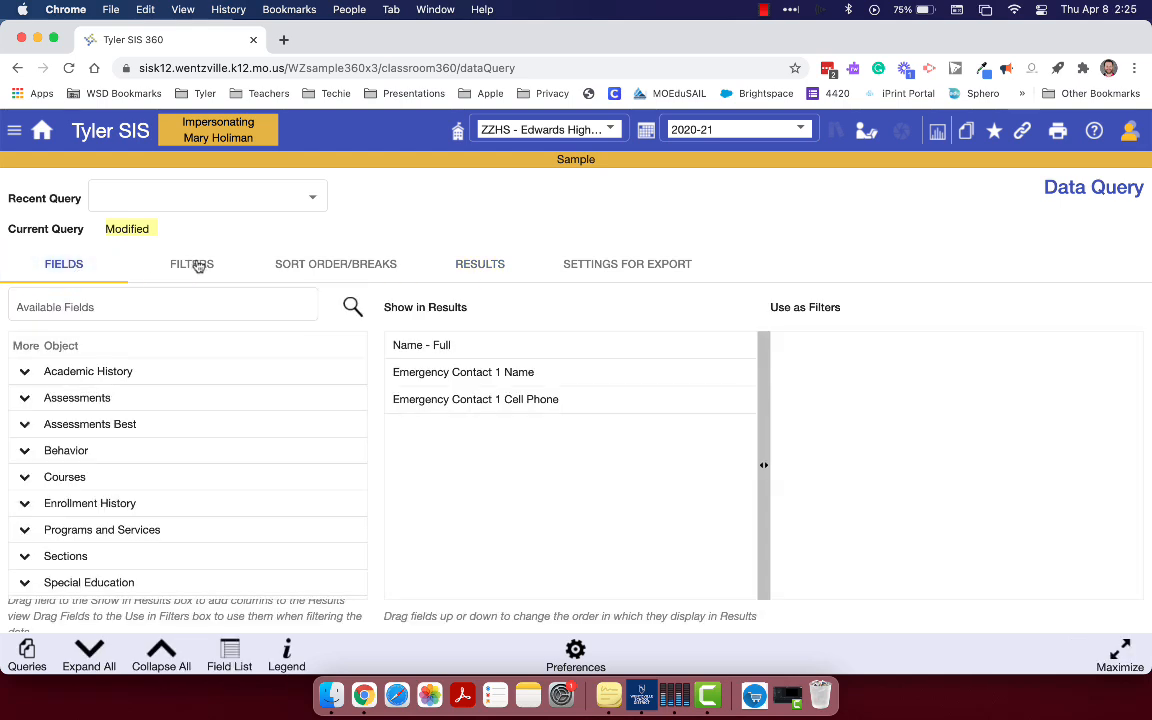
click(198, 266)
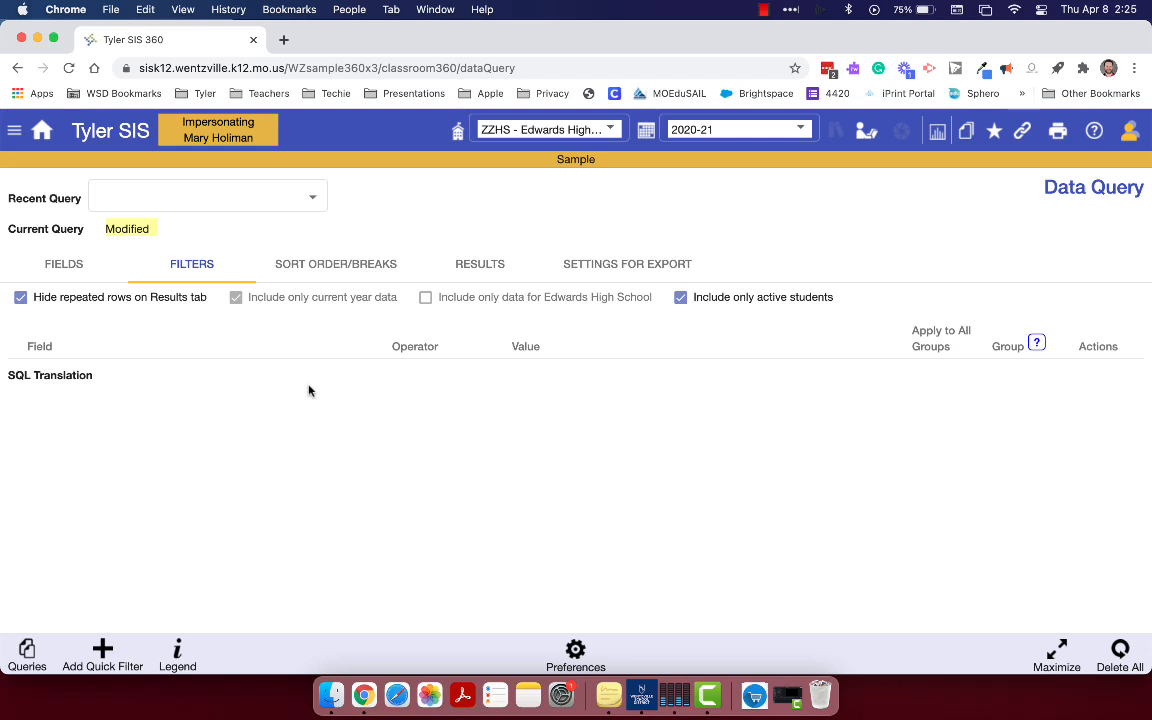
click(383, 268)
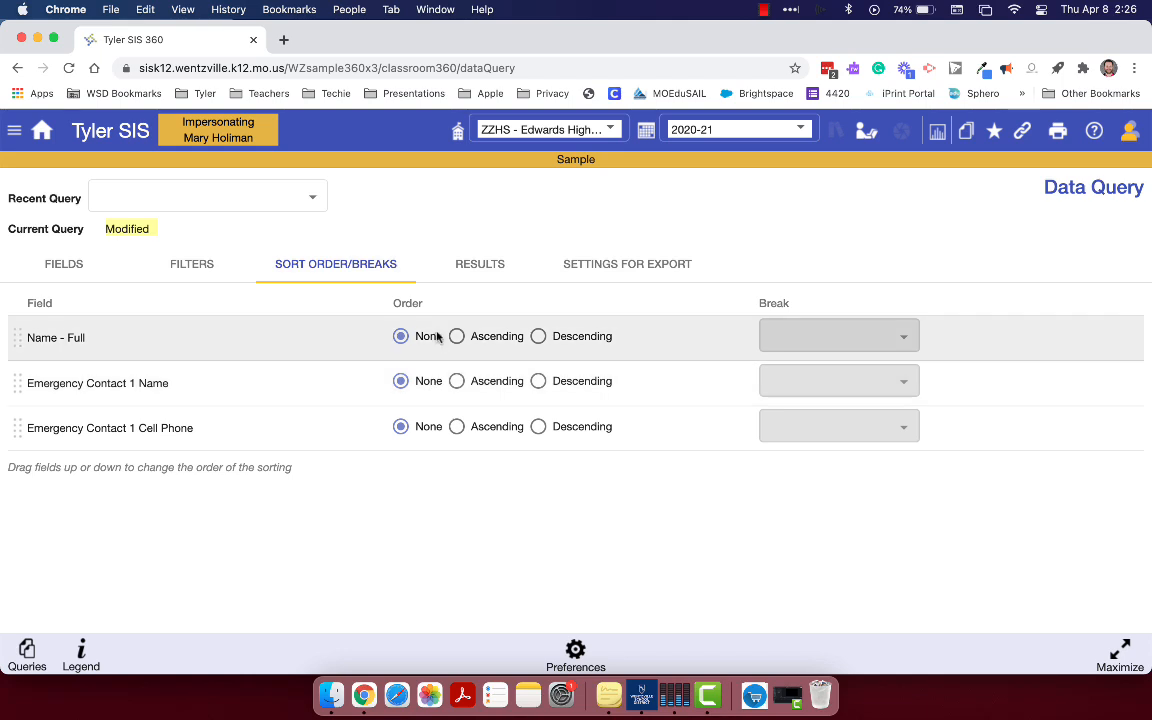
click(634, 272)
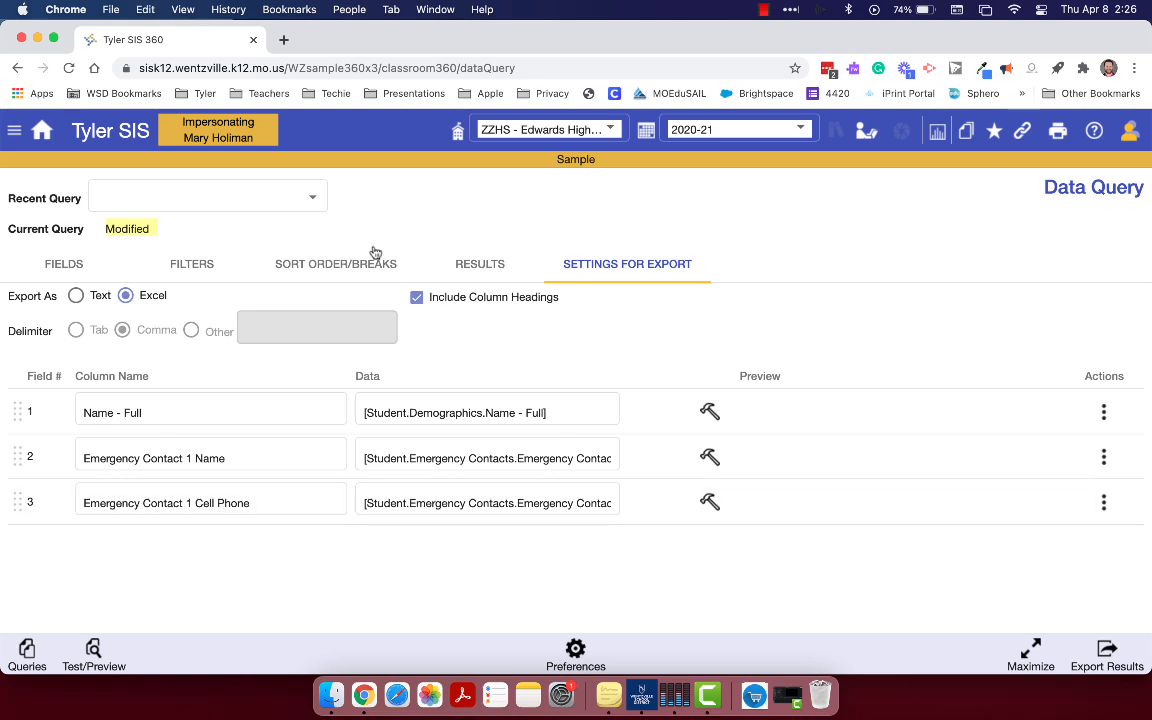
click(476, 264)
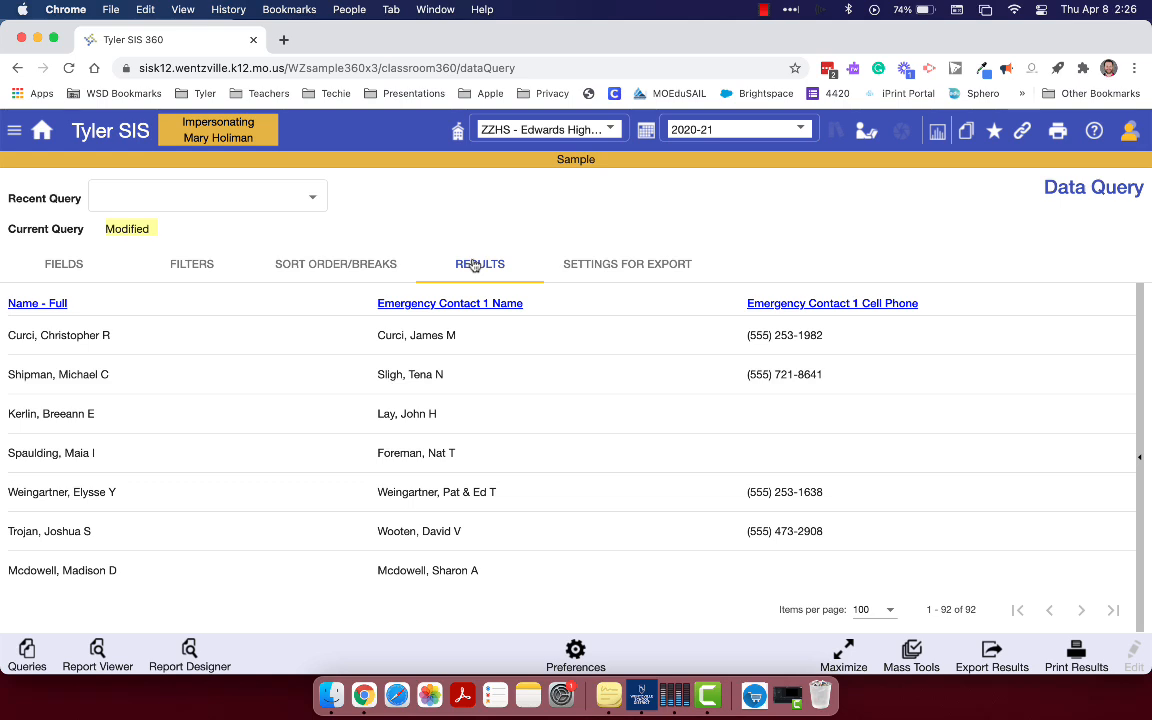
Examine the options for managing queries, including Save As New Query and View Saved Queries, and leave them without choosing one
click(26, 652)
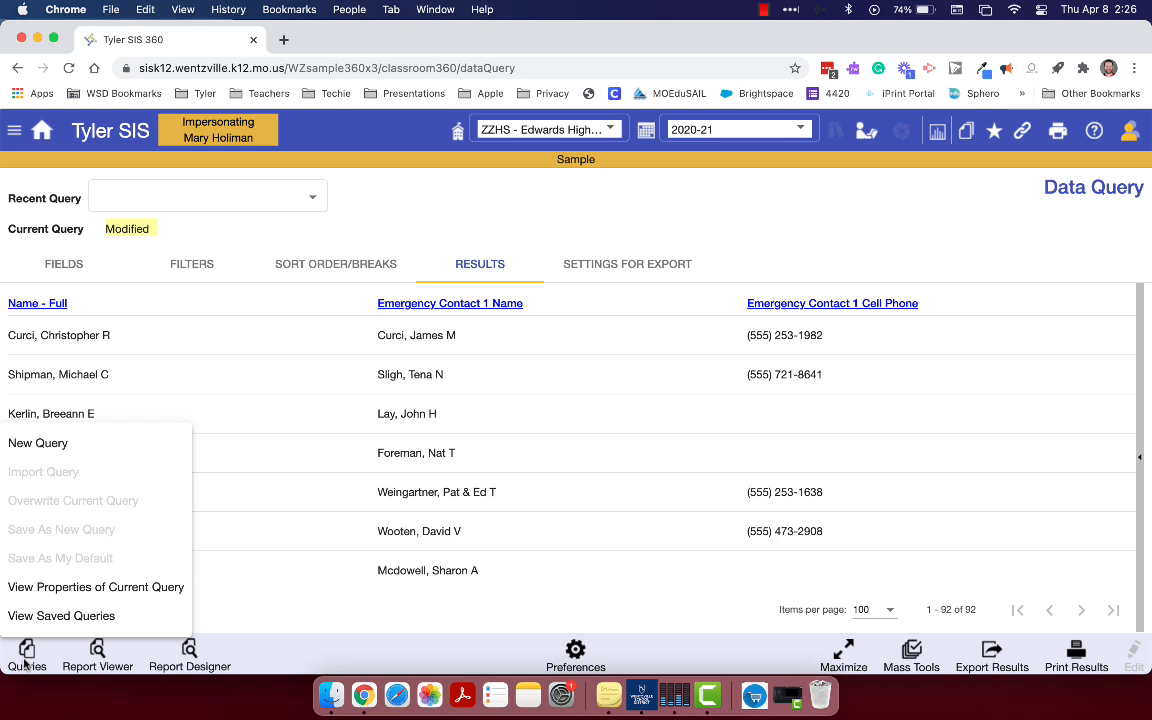
click(257, 610)
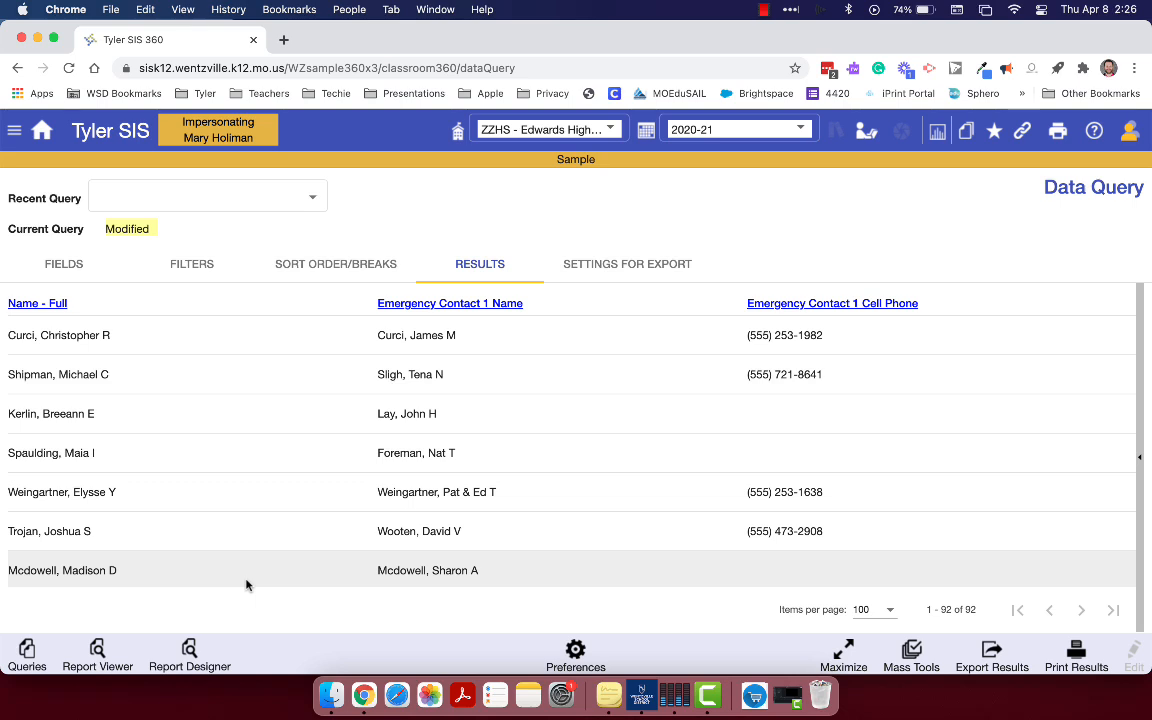
click(29, 655)
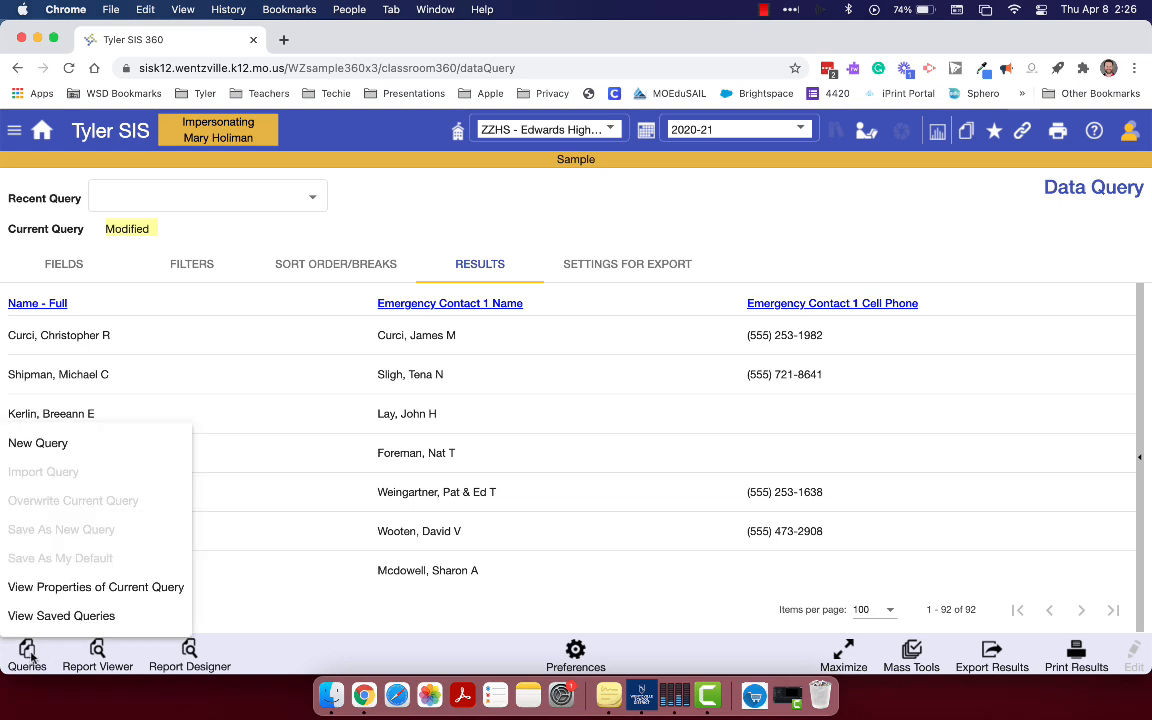
click(87, 538)
click(216, 608)
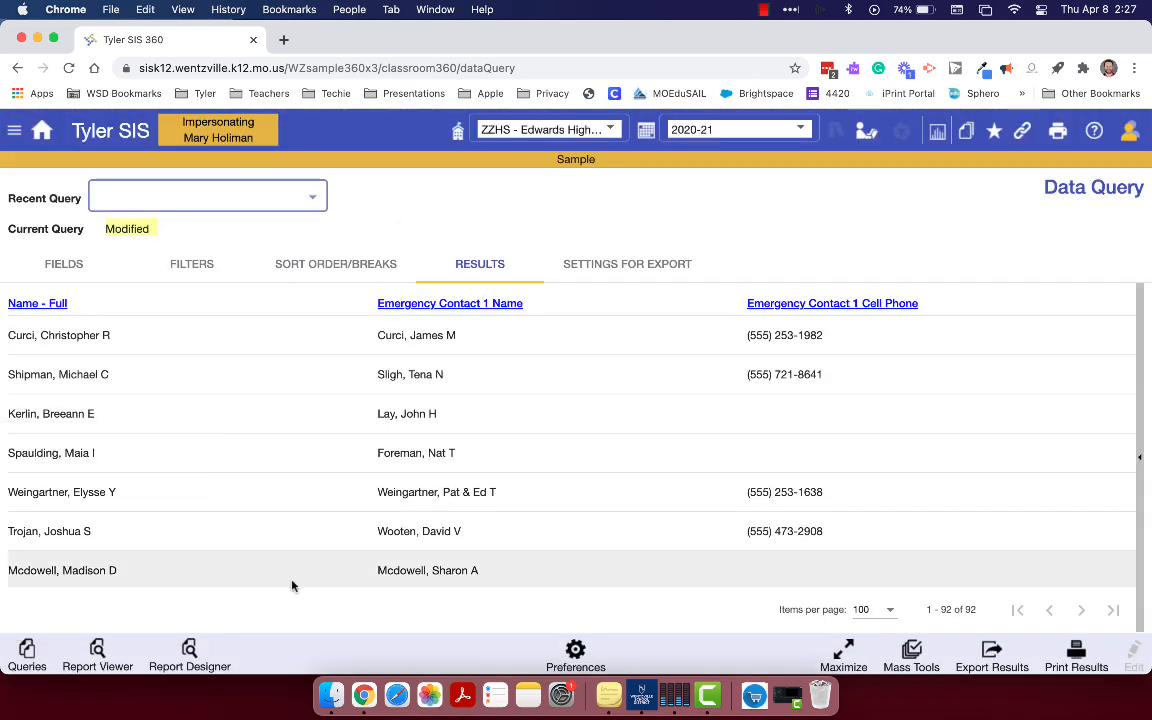
click(19, 668)
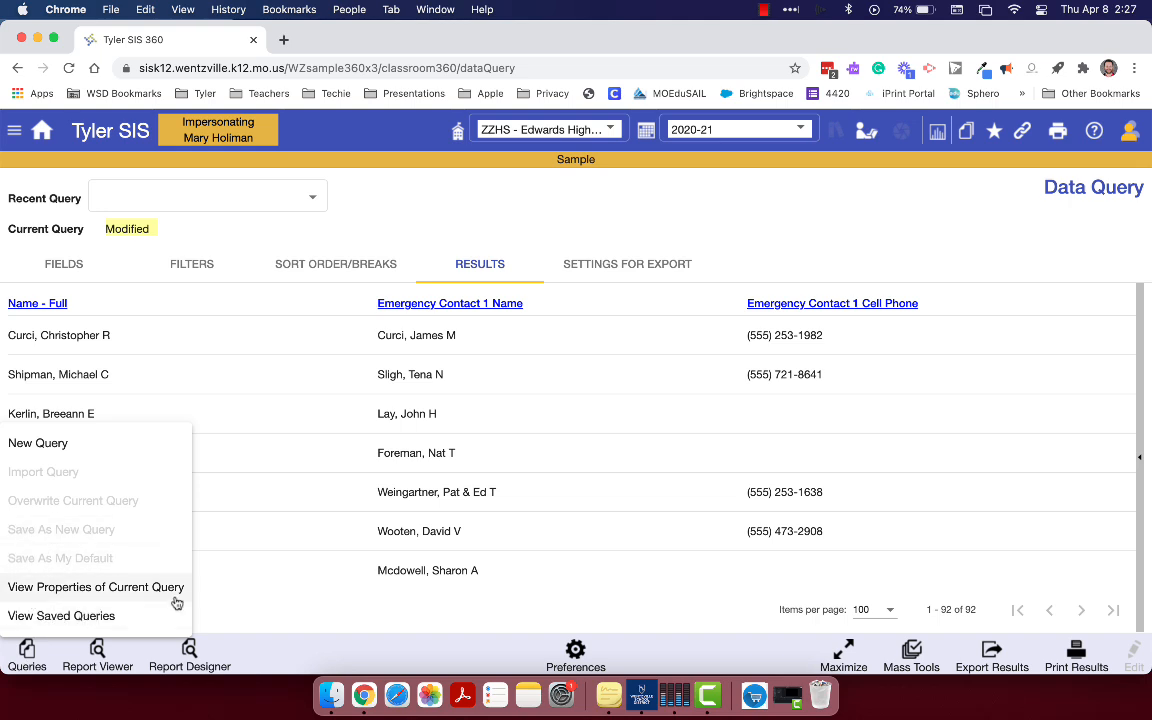
click(277, 611)
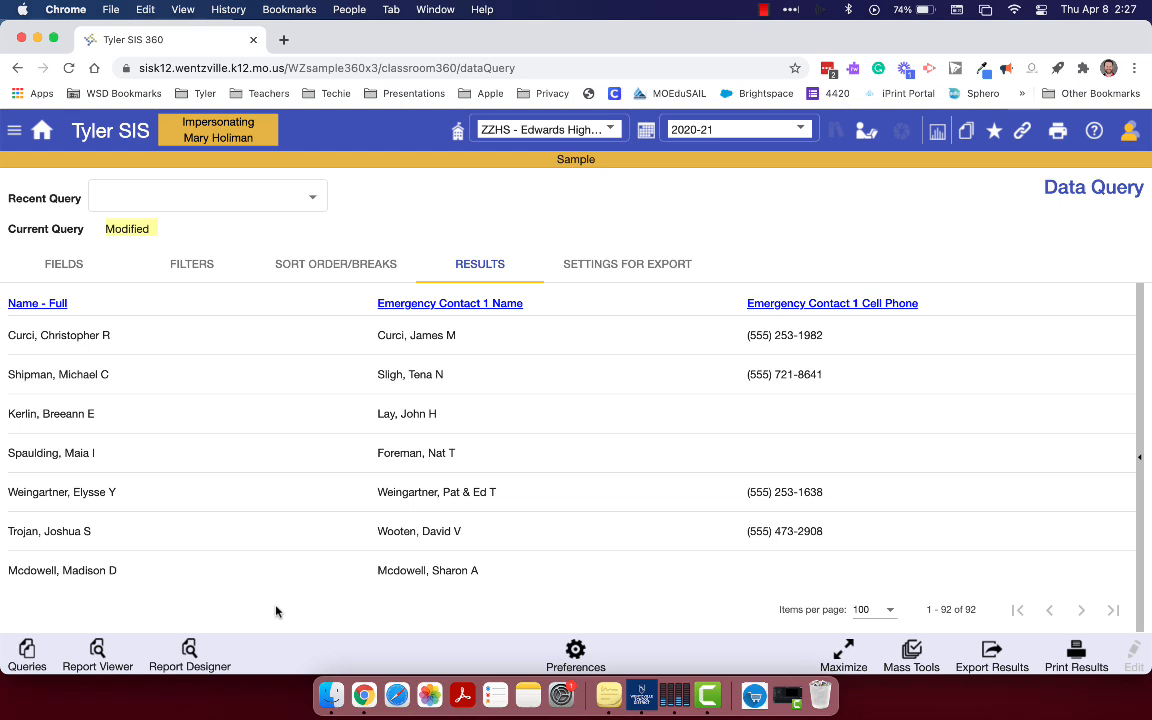
Review the Data Query preferences, leave them without saving, and maximize the results view
click(575, 655)
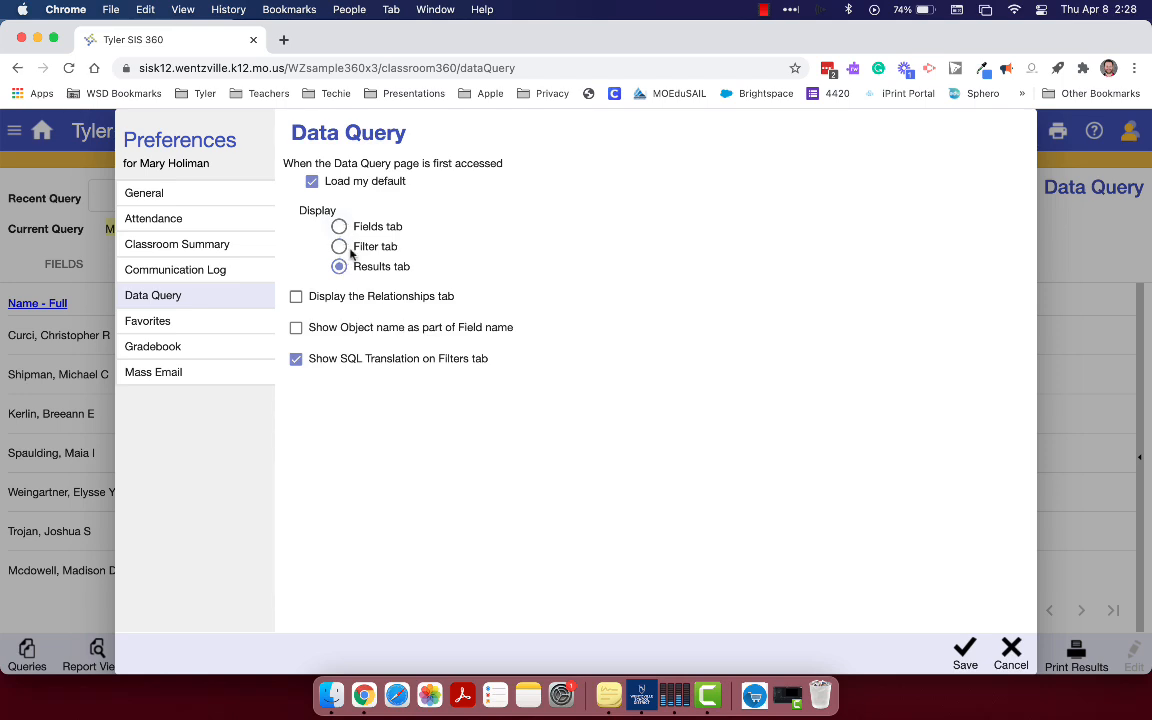
click(1012, 652)
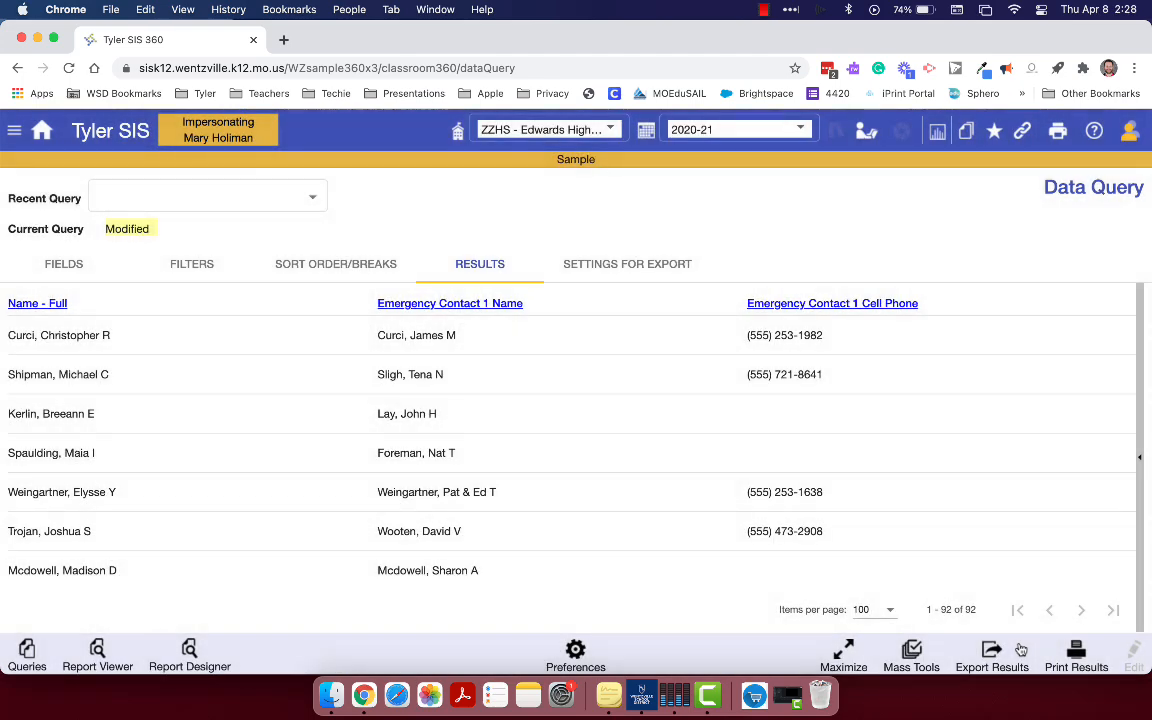
click(843, 657)
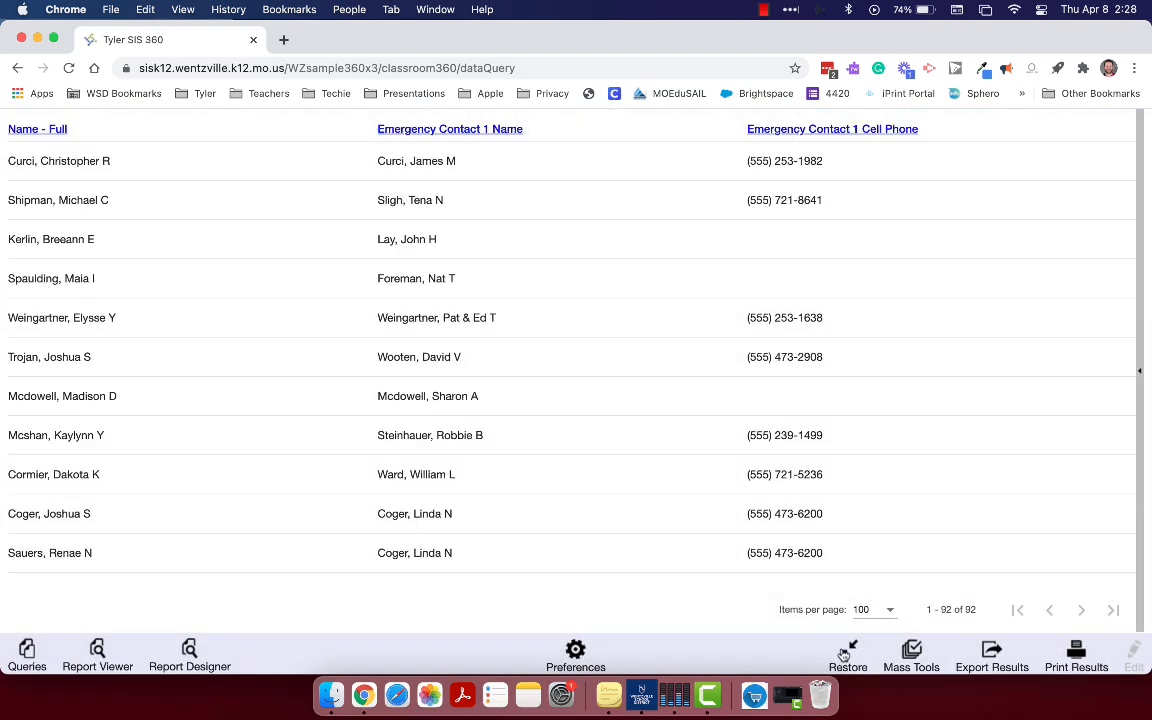
Restore the results view to normal size and examine the Mass Tools options, leaving them without choosing one
click(841, 657)
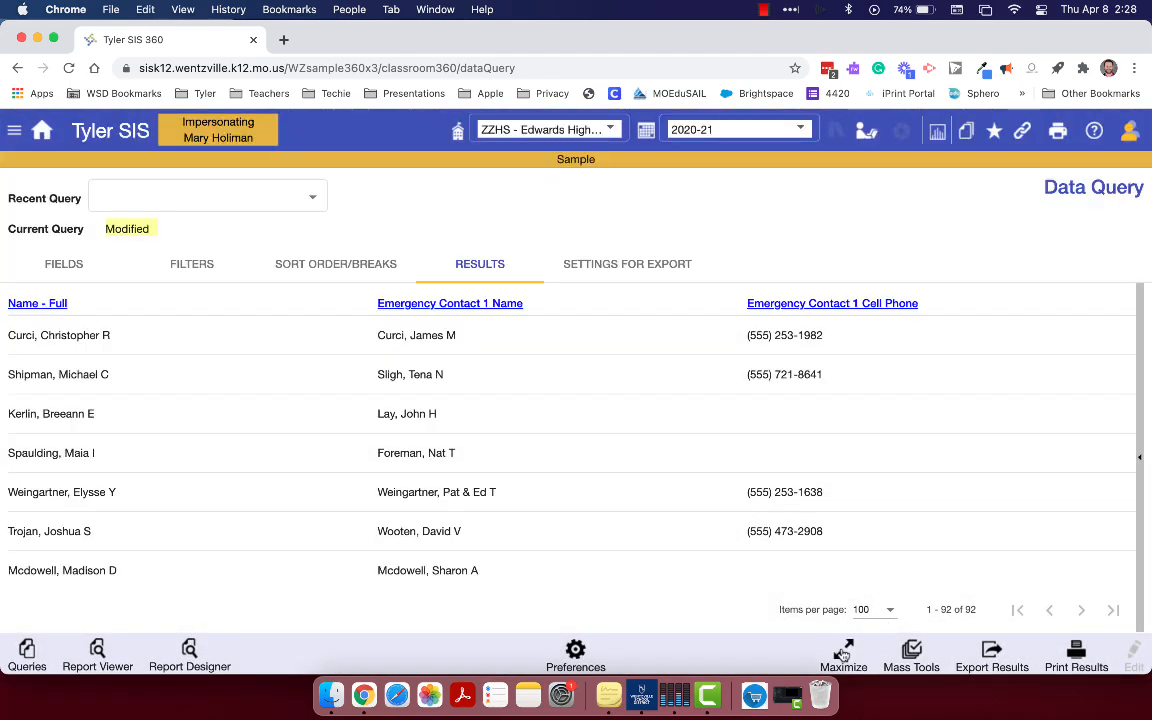
click(907, 652)
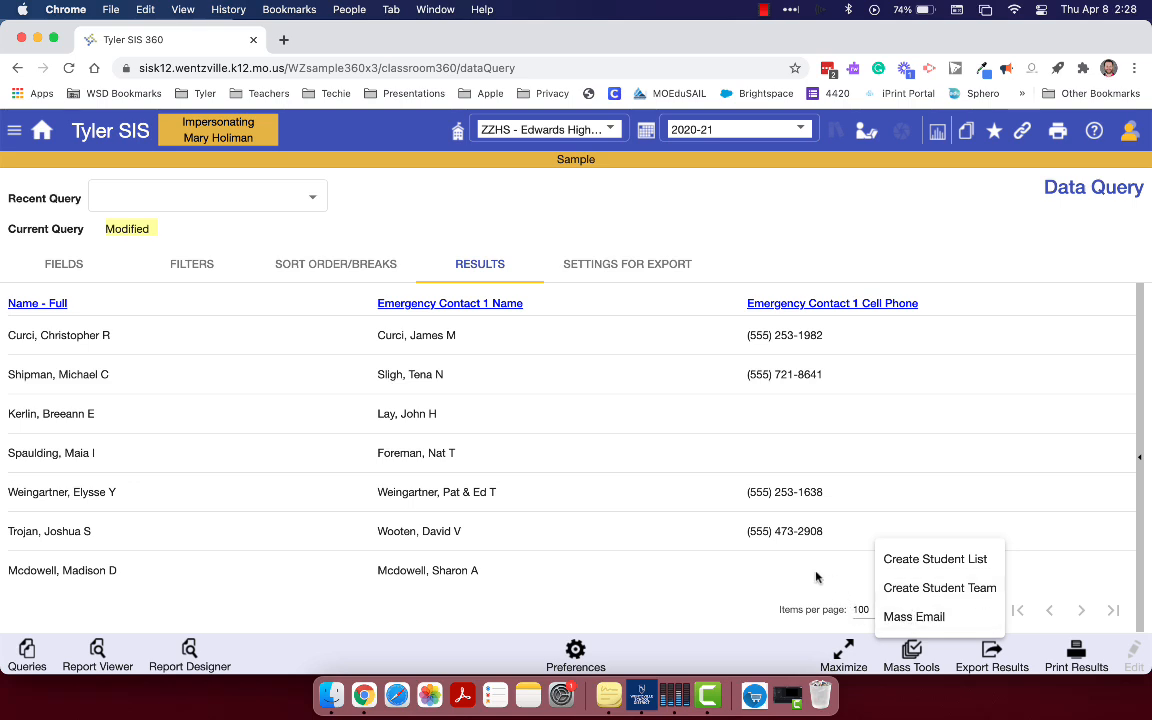
click(733, 611)
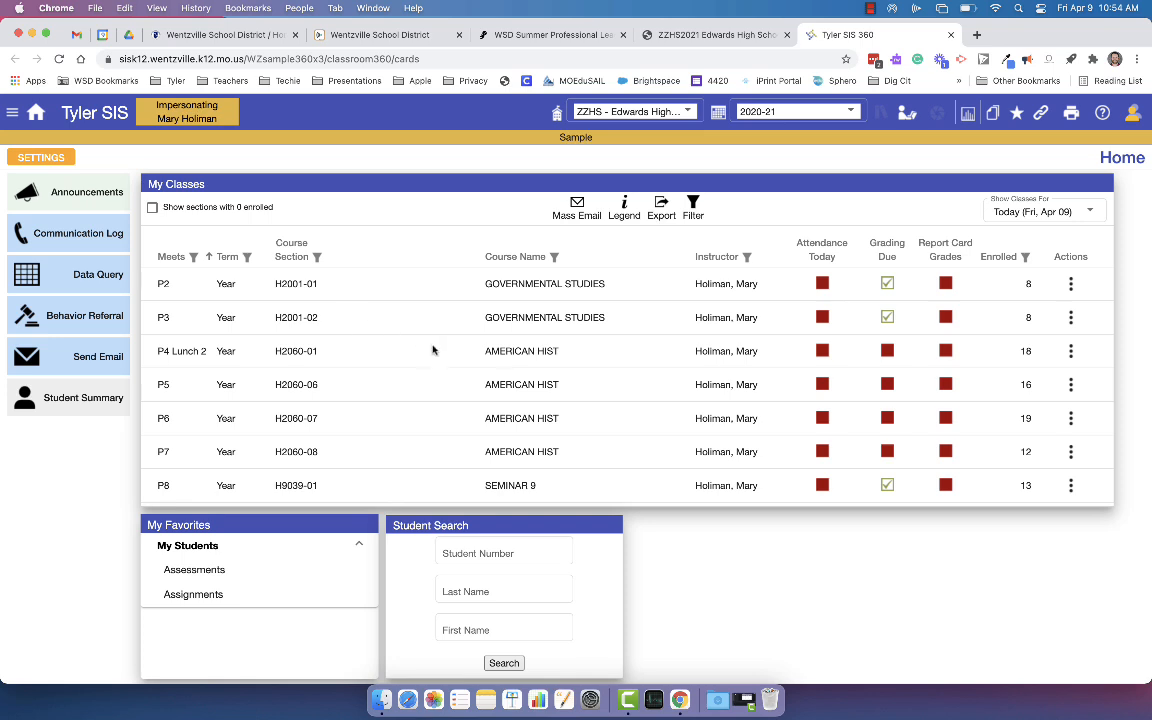
Open the Roster Query for the P4 Lunch 2 AMERICAN HIST class and look through its student results and available fields
click(1071, 351)
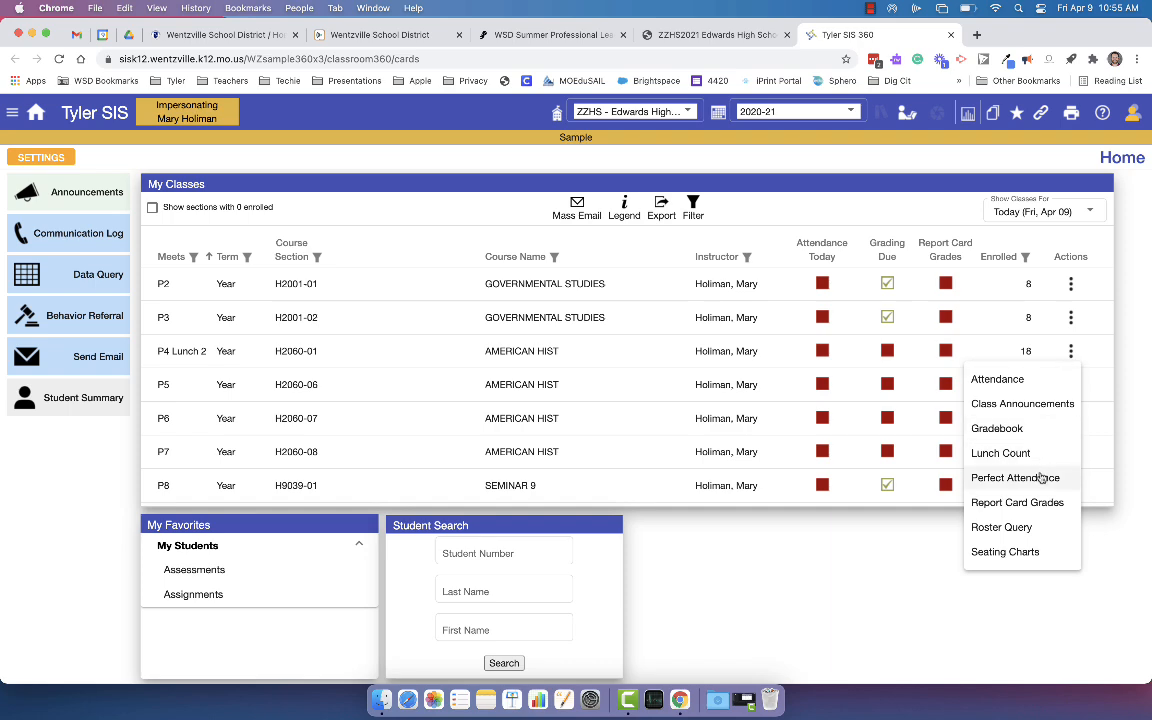
click(1028, 531)
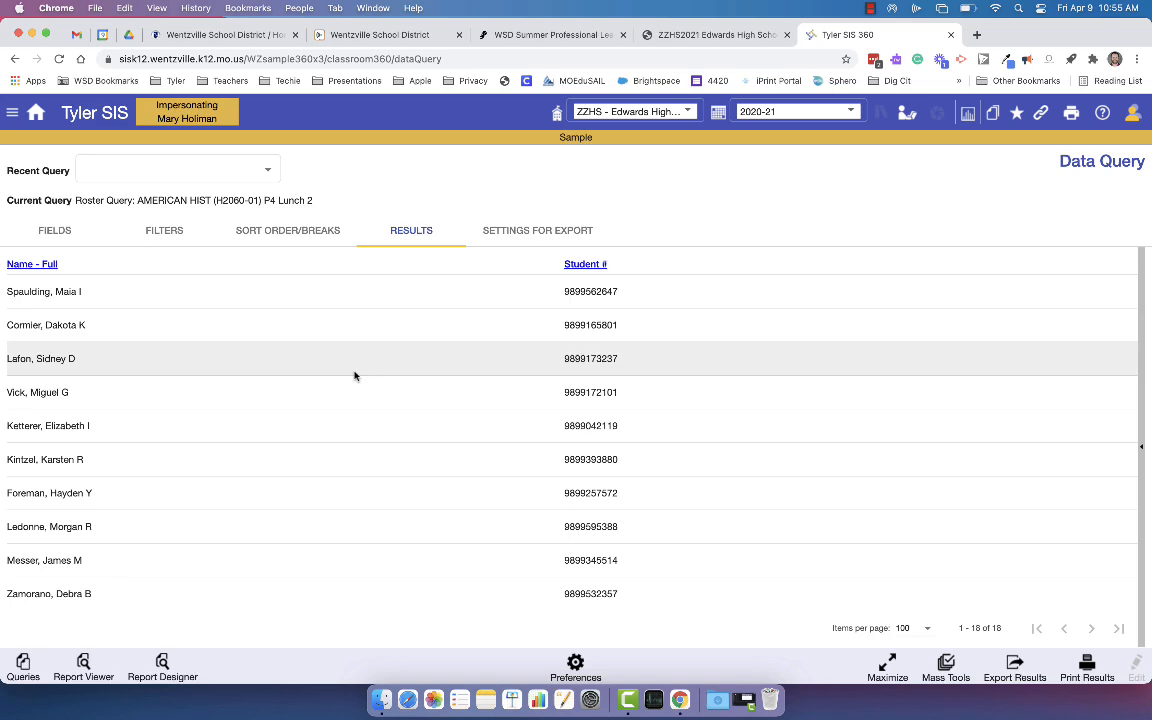
scroll(355, 375, down, 1)
scroll(355, 375, up, 1)
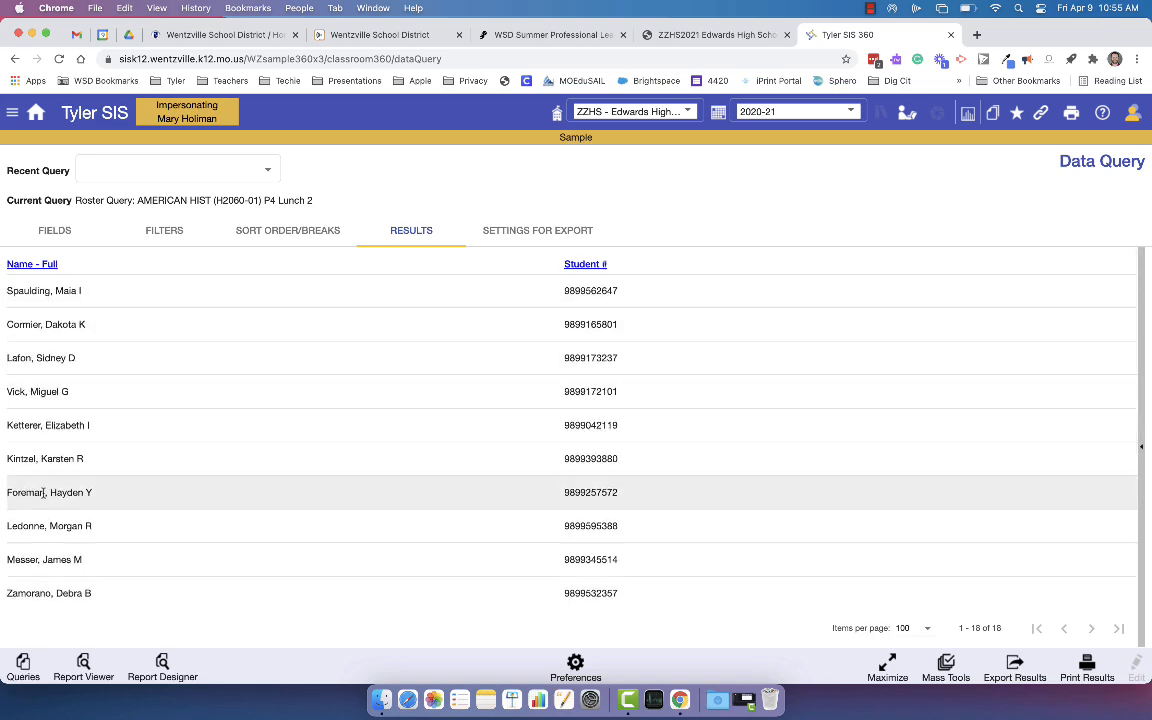
scroll(43, 492, down, 5)
scroll(43, 497, down, 3)
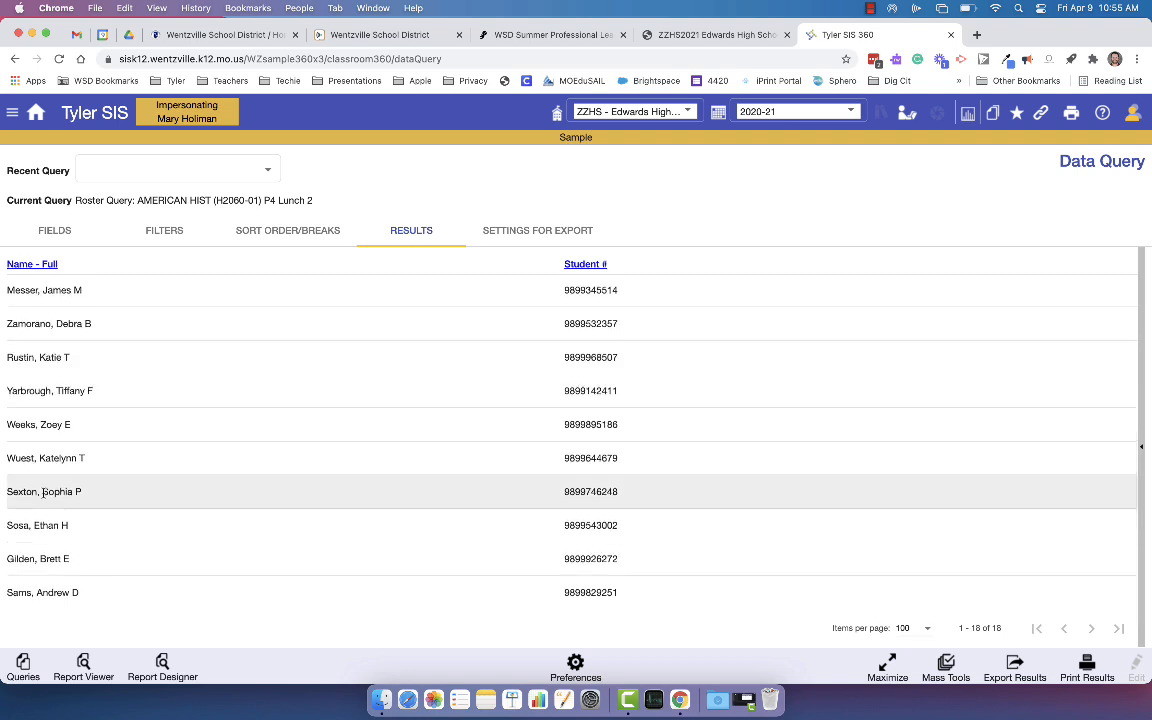
scroll(43, 495, up, 8)
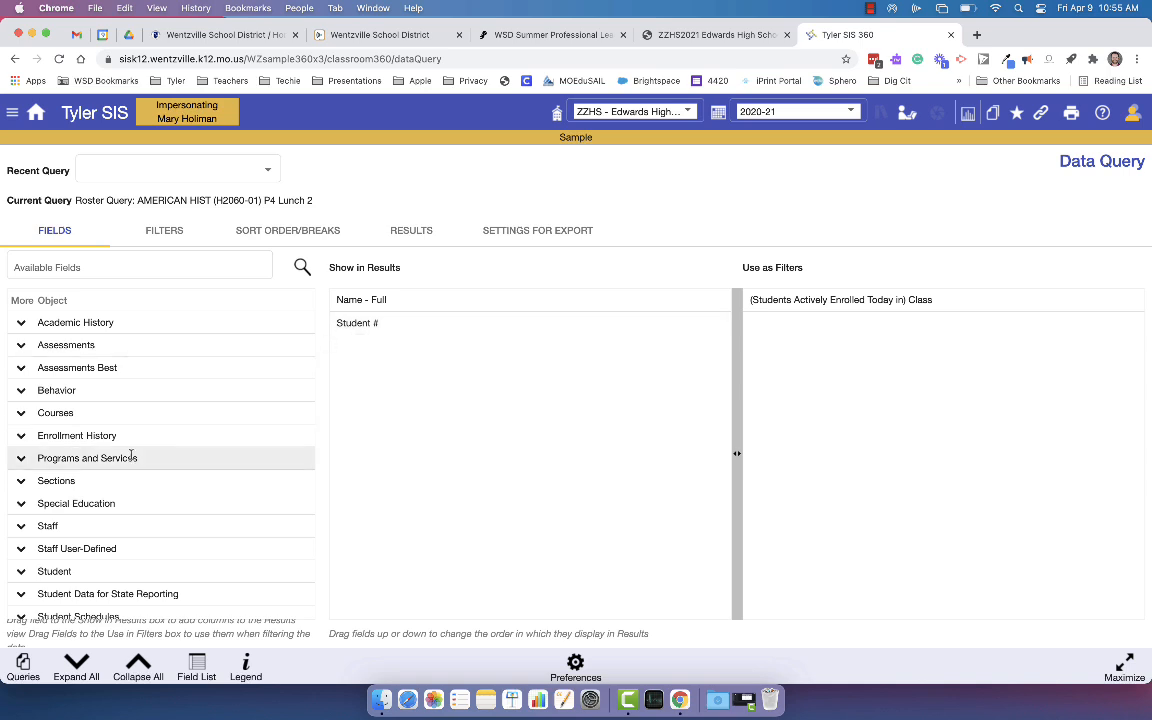
scroll(130, 445, down, 2)
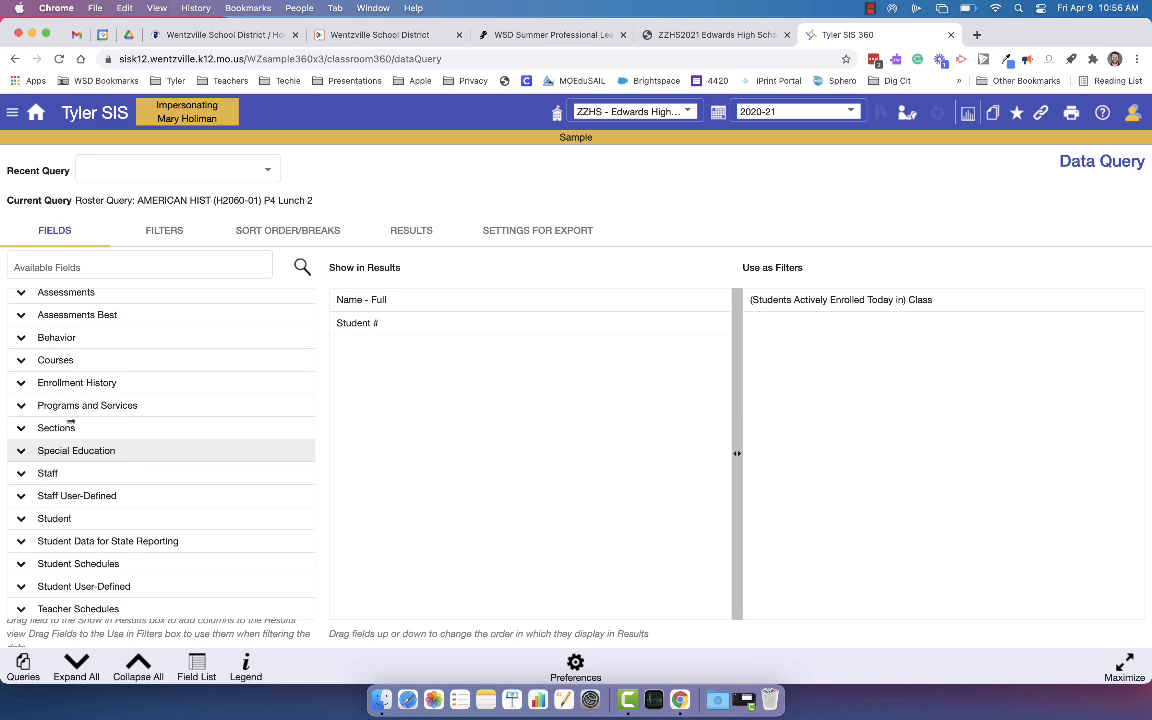
Return to the home page and open the available actions for the P5 AMERICAN HIST class
click(40, 116)
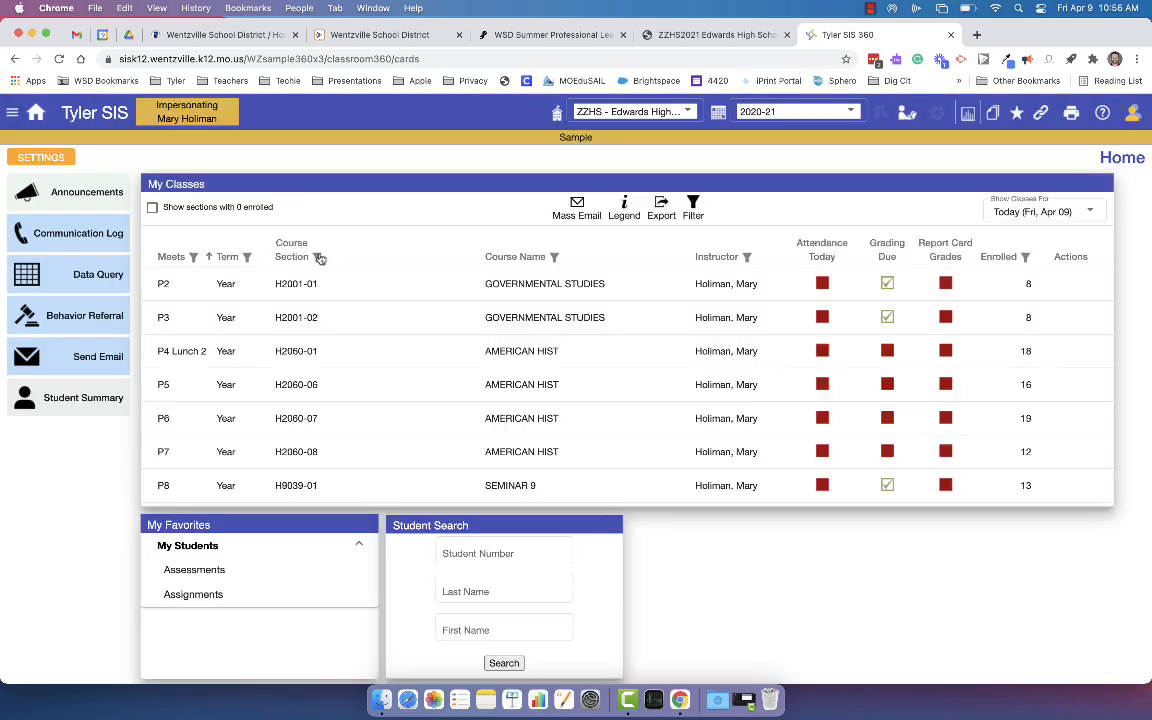
click(1069, 389)
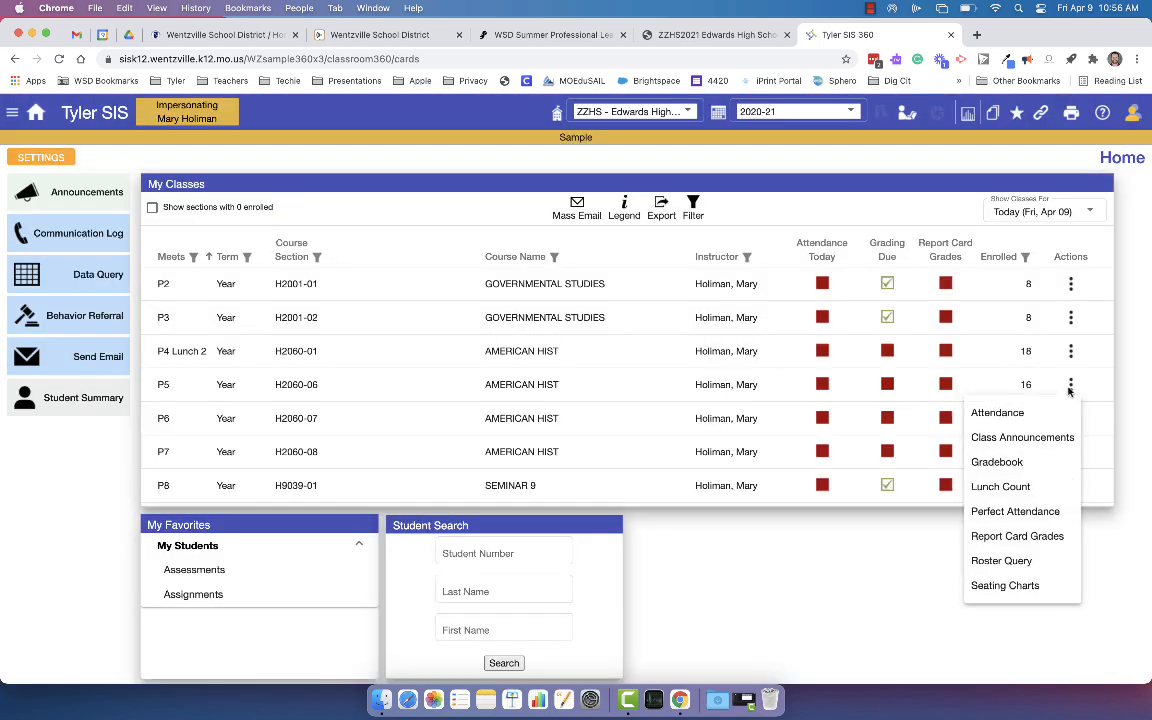